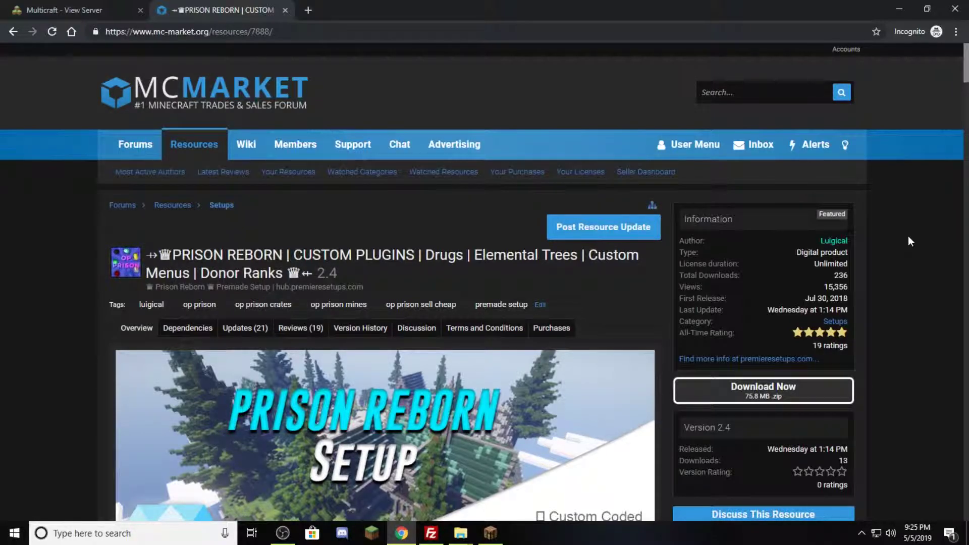
# - Start the Prison Reborn setup zip download from MC-Market, then cancel it in Chrome's download shelf
pyautogui.click(760, 388)
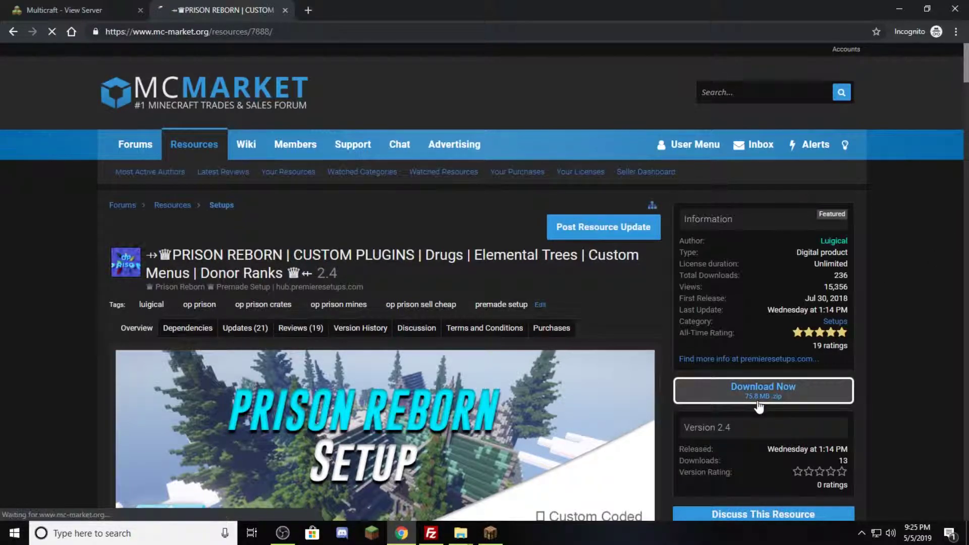
pyautogui.rightClick(47, 508)
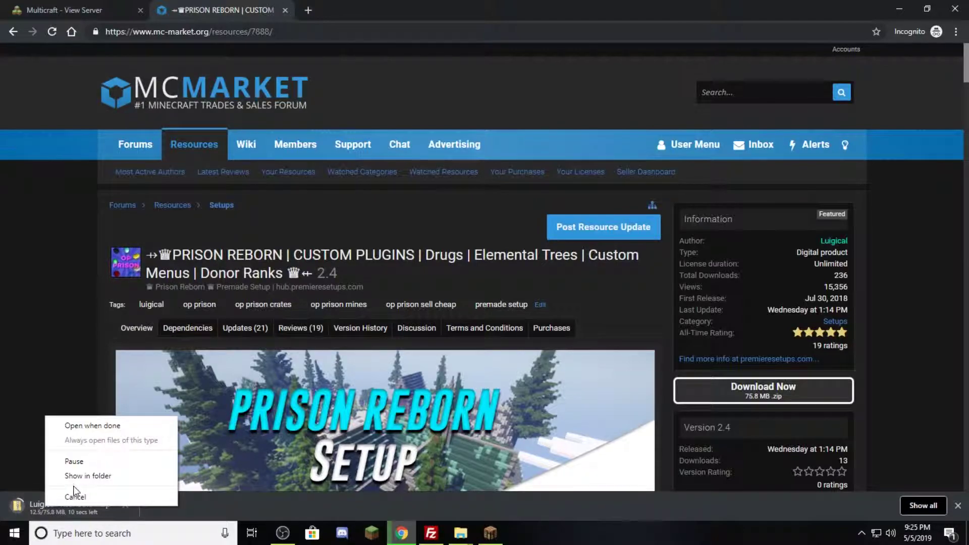
pyautogui.click(72, 495)
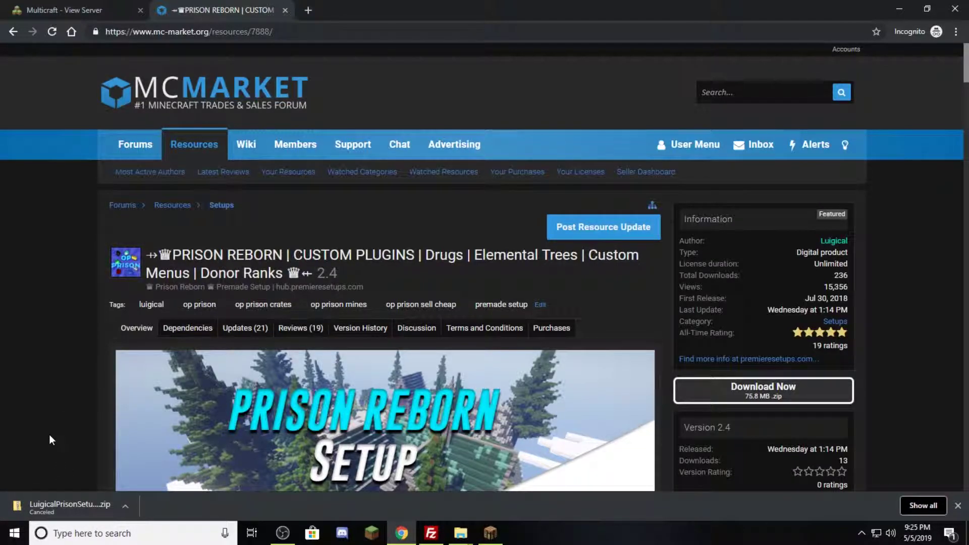
# - Bring the LuigicalPrisonSetup-2.4 folder window to the front from the taskbar
pyautogui.moveTo(461, 533)
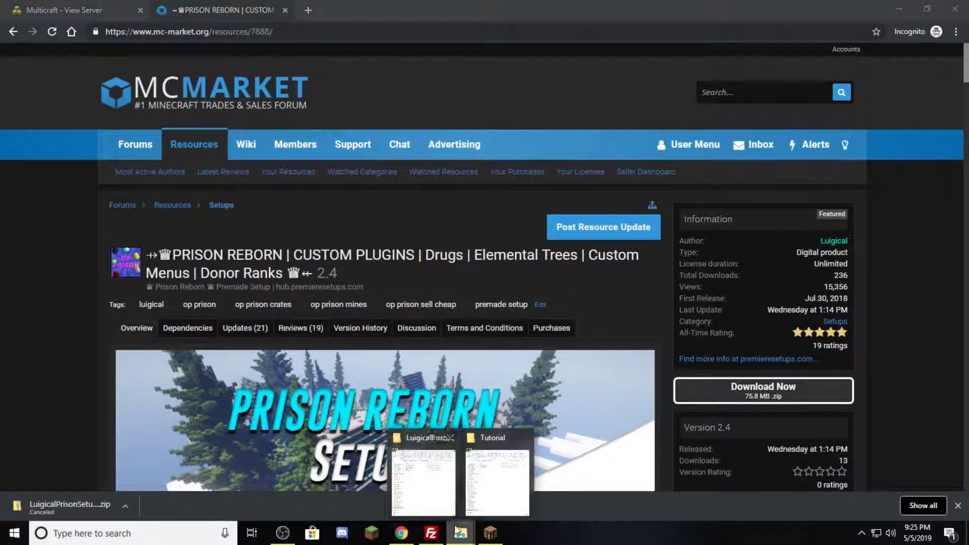
pyautogui.click(424, 479)
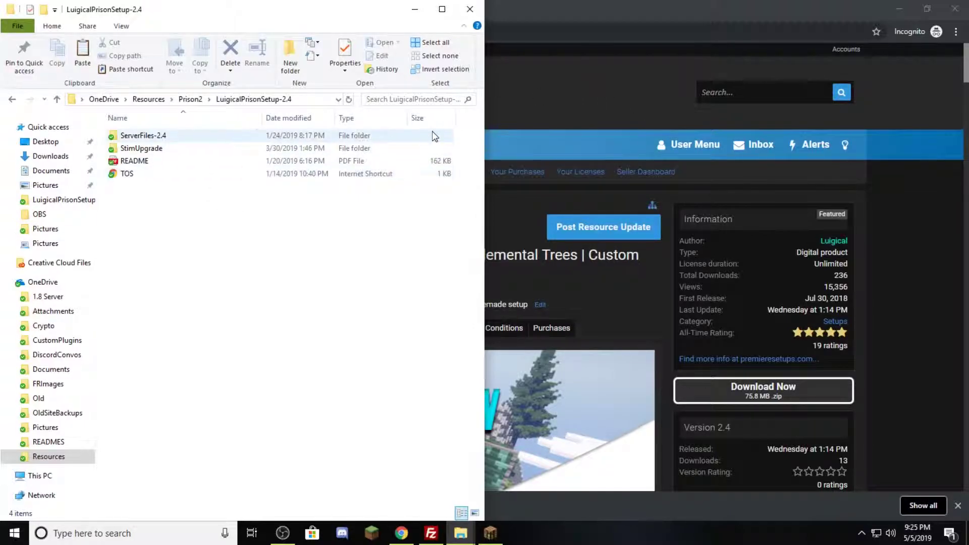
# - Return to Multicraft, open the Testing server's FTP File Access page and select address 192.99.1.114
pyautogui.click(560, 89)
pyautogui.click(90, 6)
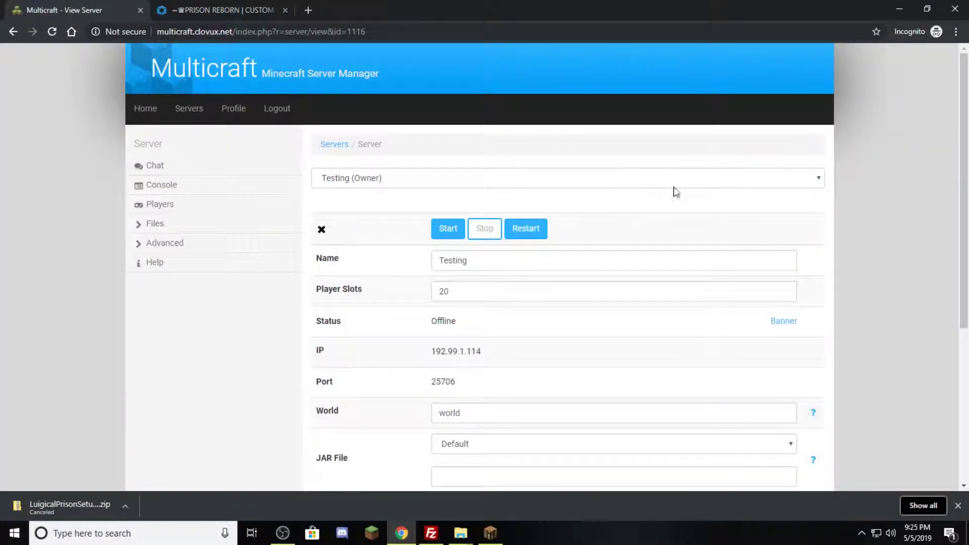
pyautogui.click(957, 506)
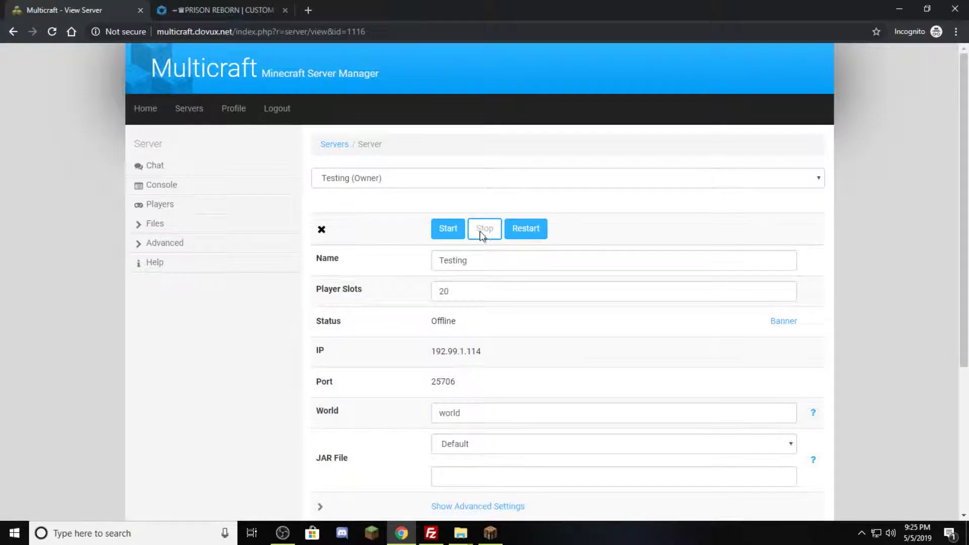
pyautogui.click(152, 228)
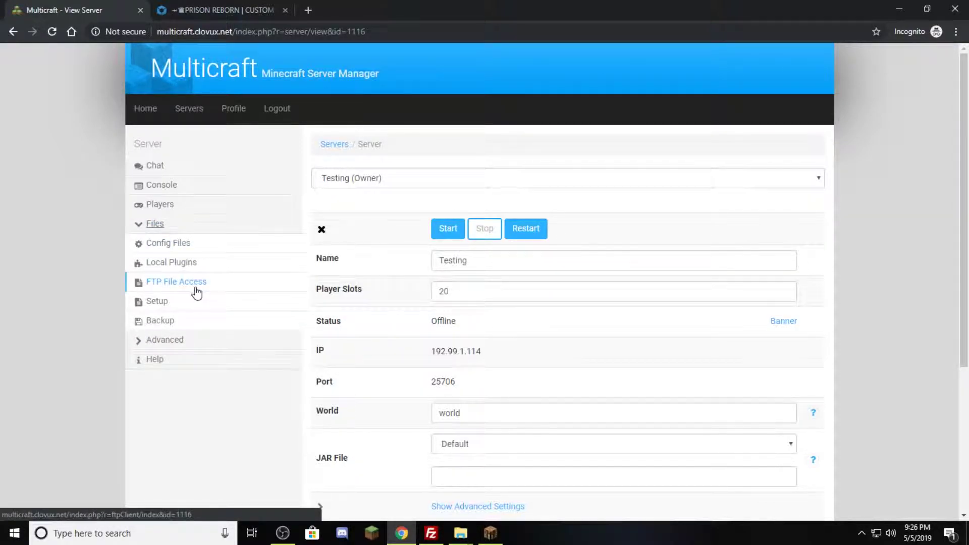
pyautogui.click(182, 292)
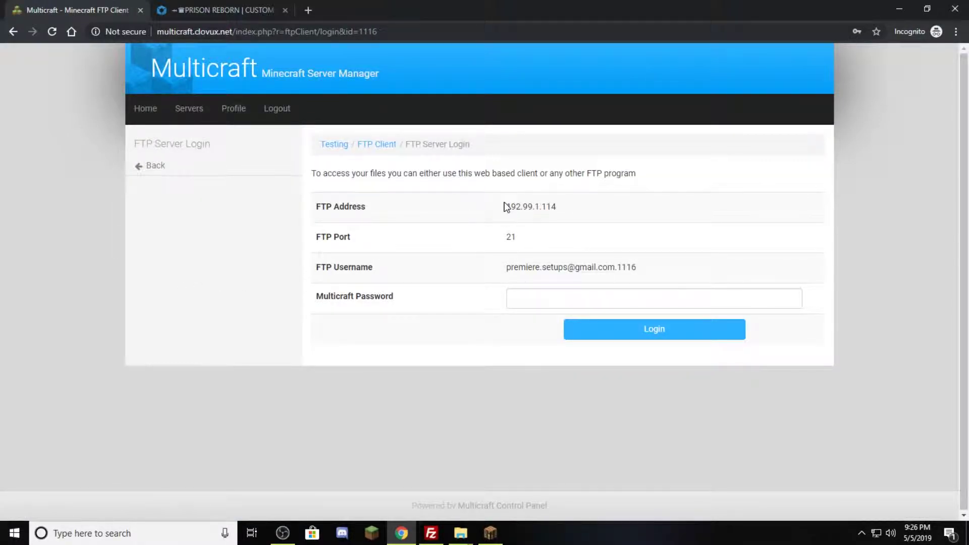
pyautogui.moveTo(504, 205); pyautogui.dragTo(571, 211)
# - Select the FTP username on Multicraft's FTP login page to copy it
pyautogui.click(511, 259)
pyautogui.moveTo(511, 259); pyautogui.dragTo(638, 275)
pyautogui.click(626, 286)
# - Bring FileZilla forward and step through its Quickconnect Host, Password and Port fields
pyautogui.click(430, 533)
pyautogui.click(48, 54)
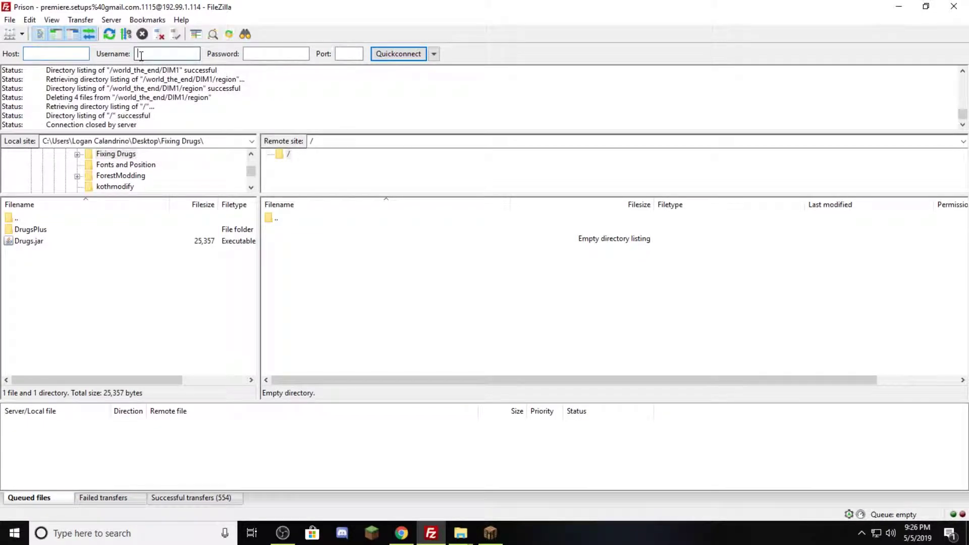
pyautogui.click(266, 56)
pyautogui.click(351, 53)
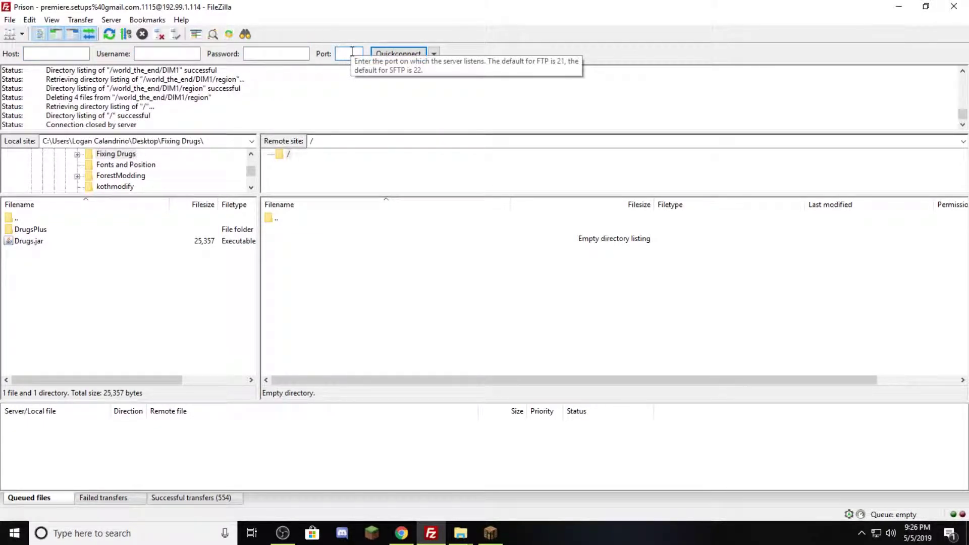
pyautogui.click(312, 244)
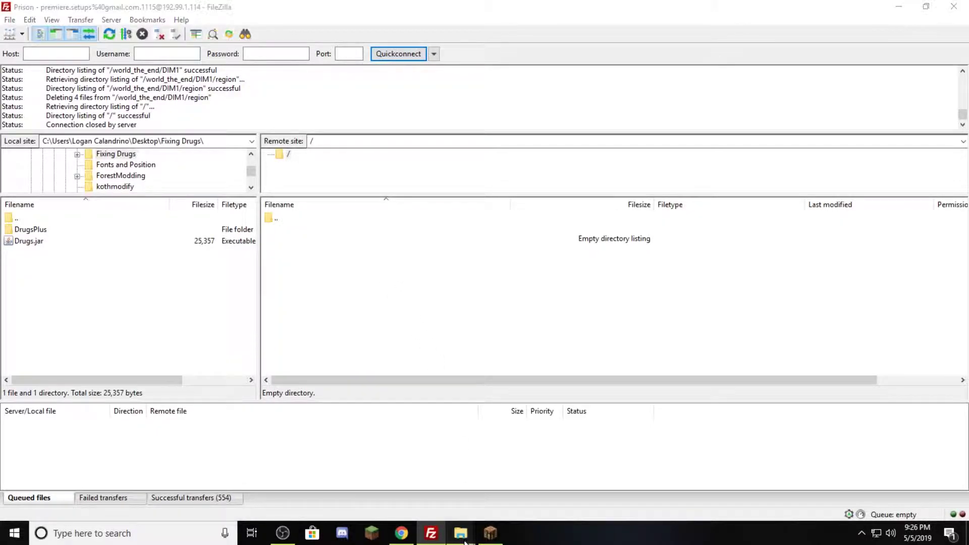
# - Upload all 14 items from ServerFiles-2.4 to the server root through FileZilla
pyautogui.moveTo(461, 533)
pyautogui.click(405, 476)
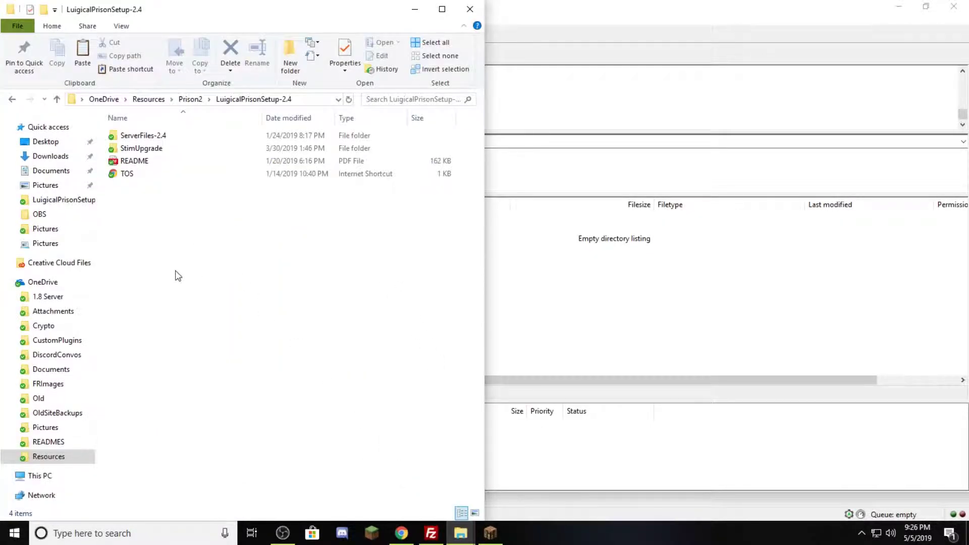
pyautogui.doubleClick(144, 138)
pyautogui.moveTo(169, 353); pyautogui.dragTo(137, 130)
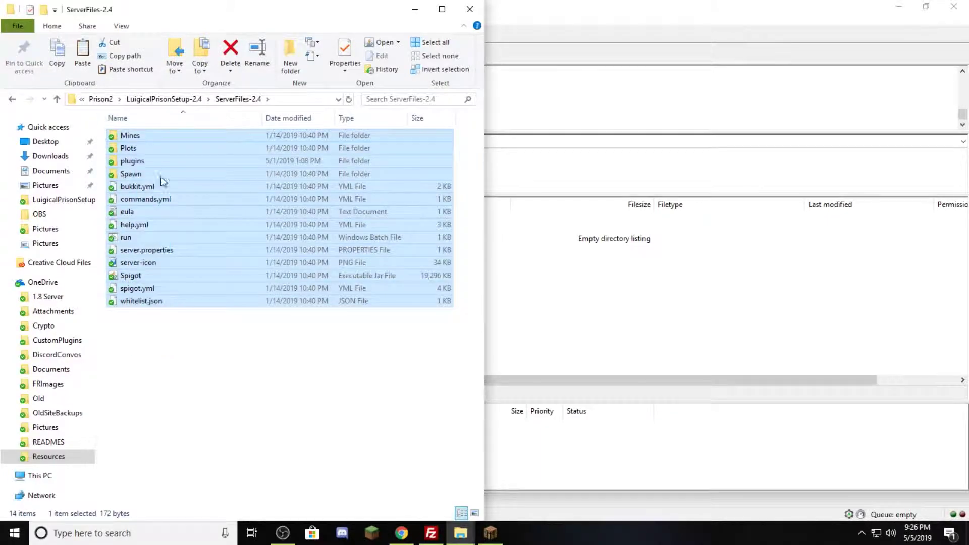
pyautogui.moveTo(162, 180); pyautogui.dragTo(574, 247)
pyautogui.click(681, 302)
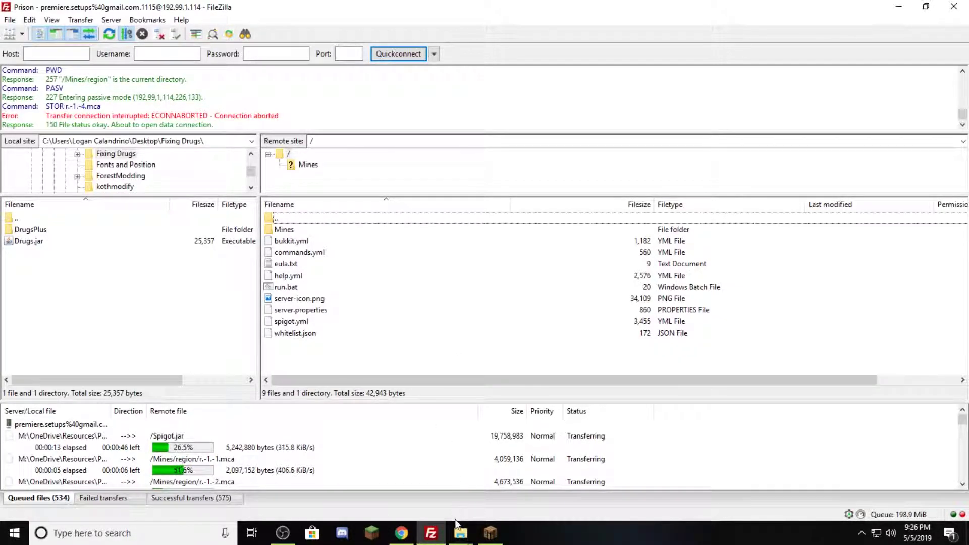
# - Clear the file selection in ServerFiles-2.4 and return to the Multicraft browser page
pyautogui.moveTo(459, 530)
pyautogui.click(409, 479)
pyautogui.click(248, 364)
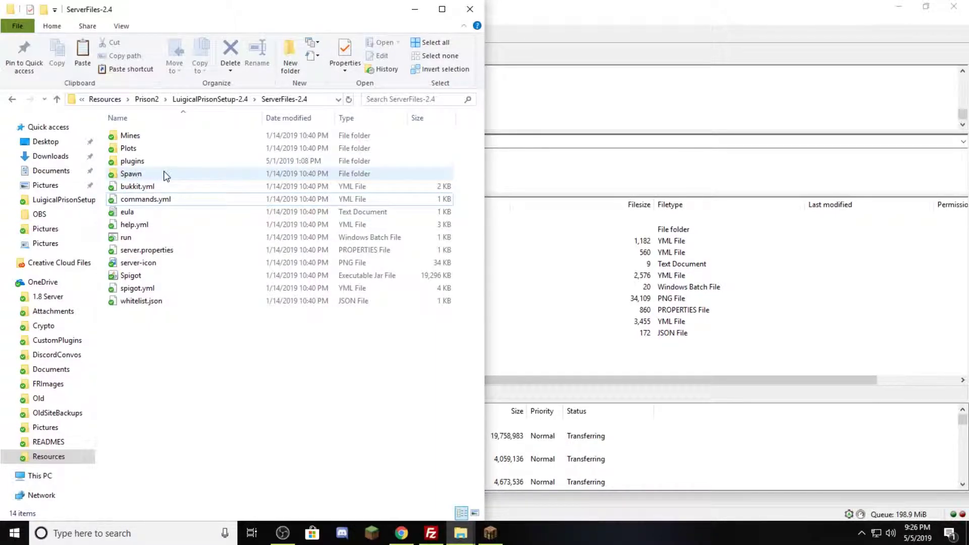
pyautogui.moveTo(165, 176)
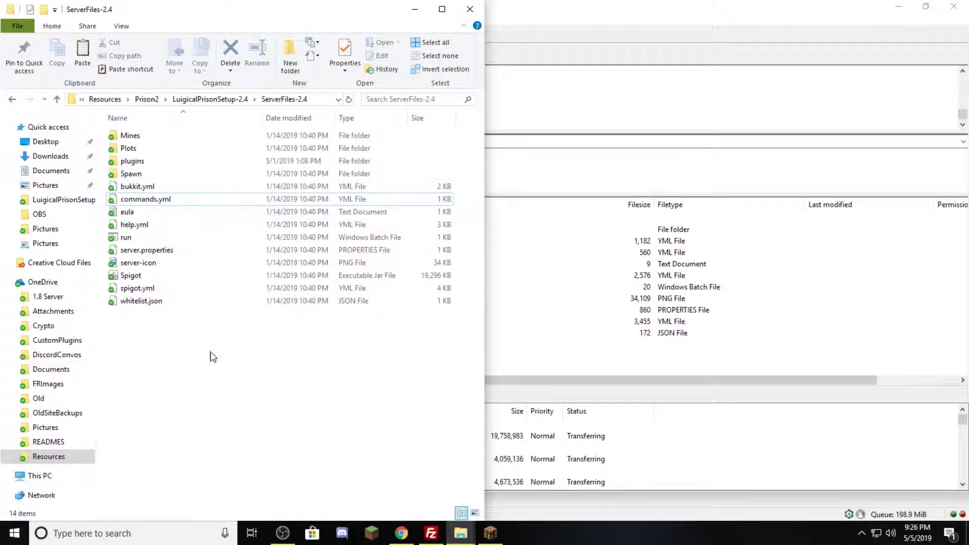
pyautogui.click(402, 534)
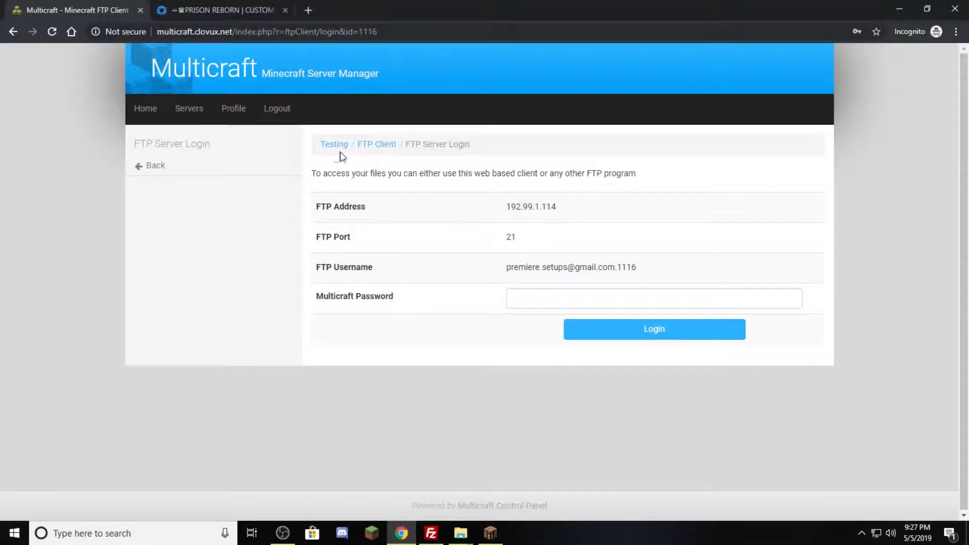
# - Change the Testing server's World to Spawn and save it
pyautogui.click(332, 147)
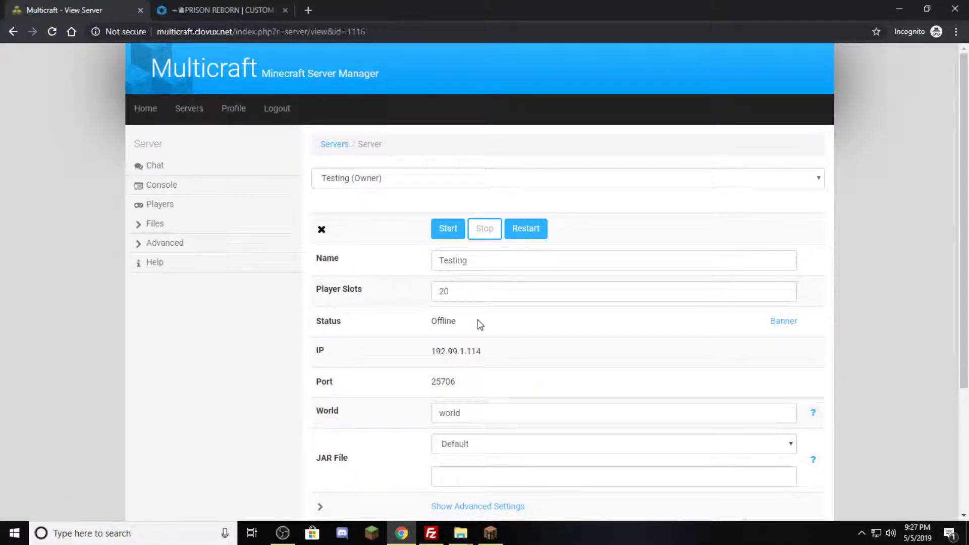
pyautogui.click(499, 445)
pyautogui.click(373, 424)
pyautogui.moveTo(493, 417); pyautogui.dragTo(409, 415)
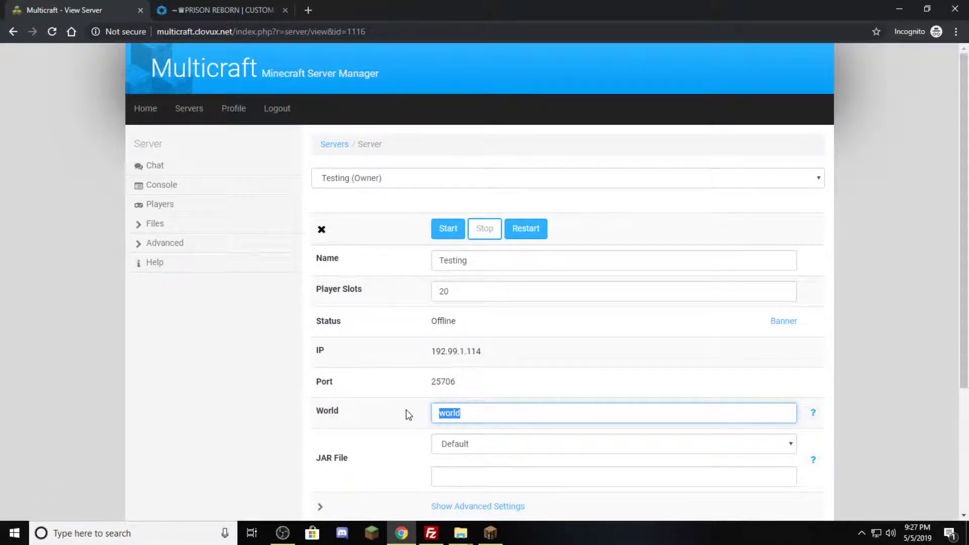
pyautogui.write('Spawn')
pyautogui.tripleClick(523, 370)
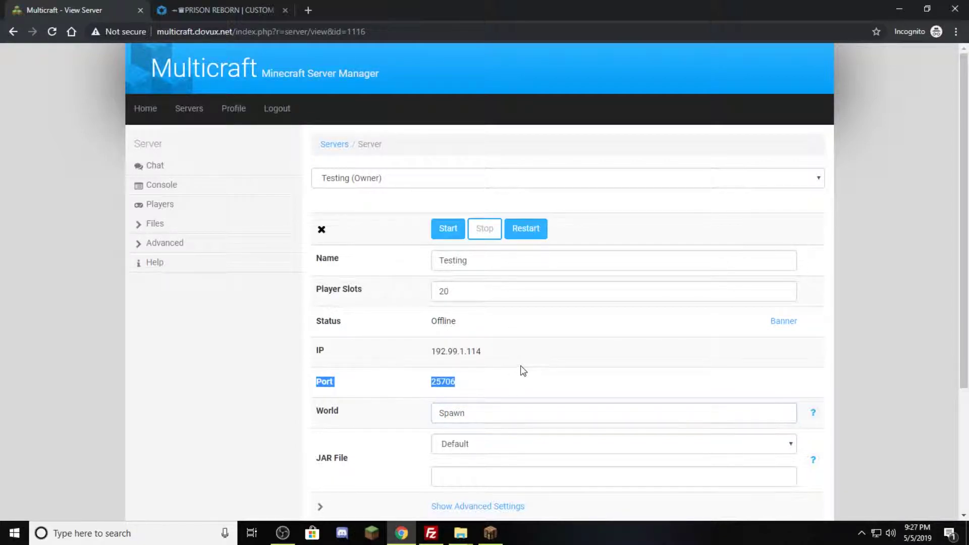
pyautogui.scroll(-3, 523, 371)
pyautogui.click(549, 393)
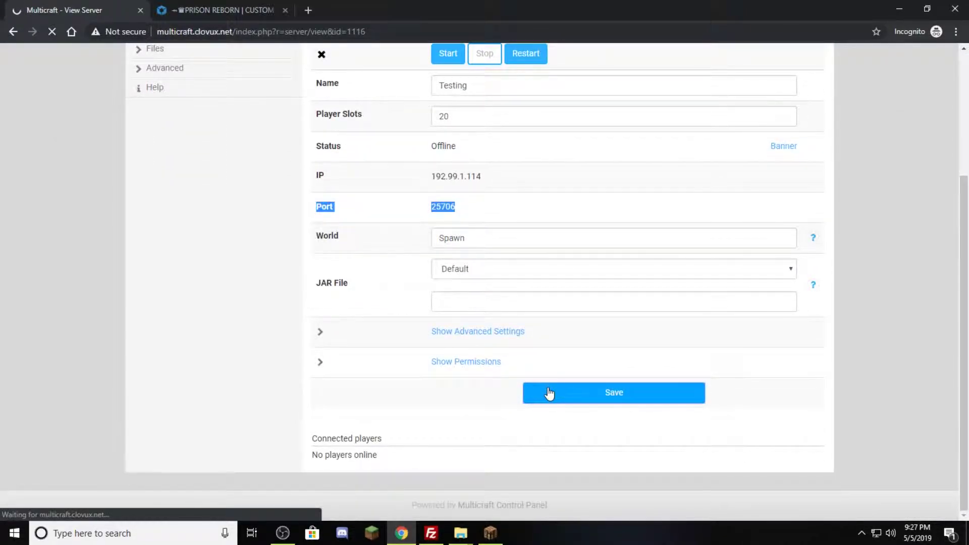
# - Set the JAR File to Mod: Spigot 1.8.8 (spigot.jar) and save
pyautogui.scroll(-2, 497, 314)
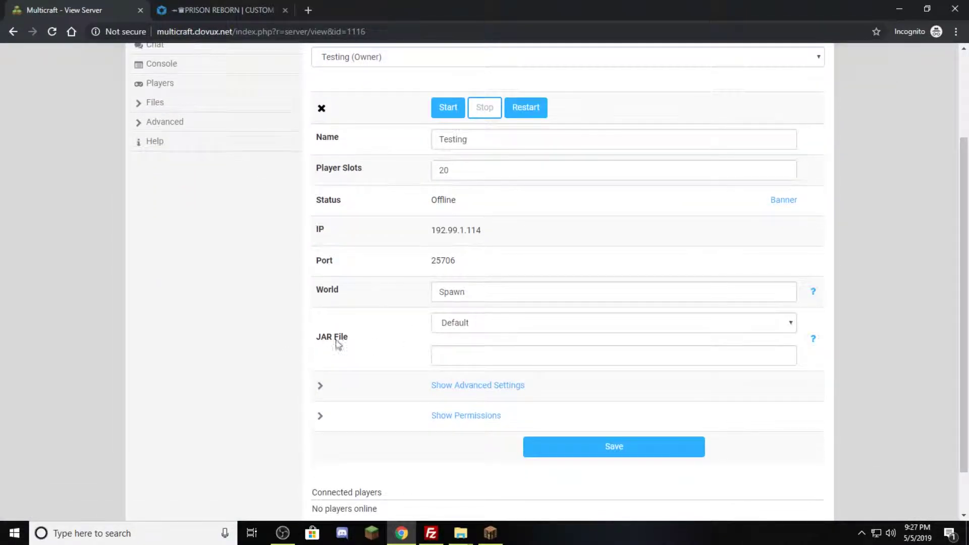
pyautogui.click(454, 325)
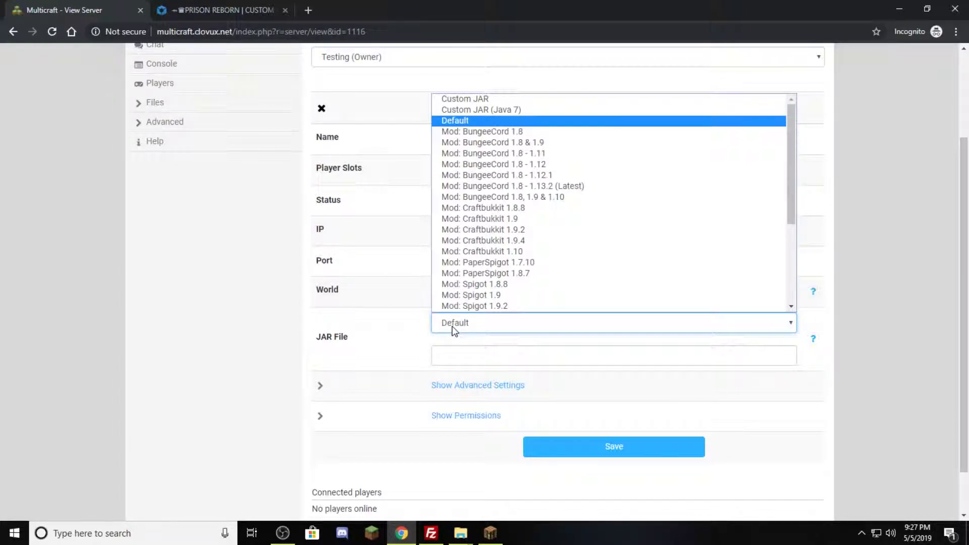
pyautogui.scroll(-1, 505, 302)
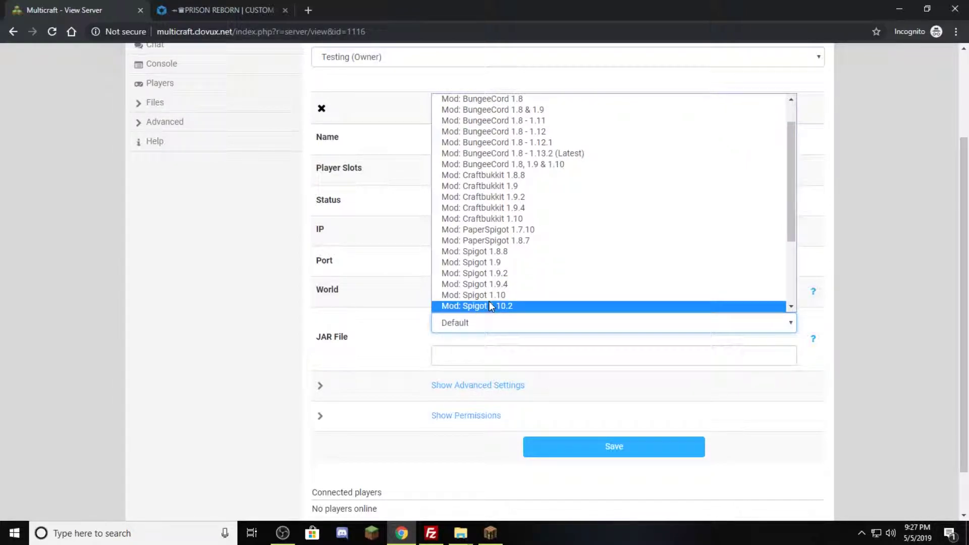
pyautogui.click(512, 260)
pyautogui.click(616, 455)
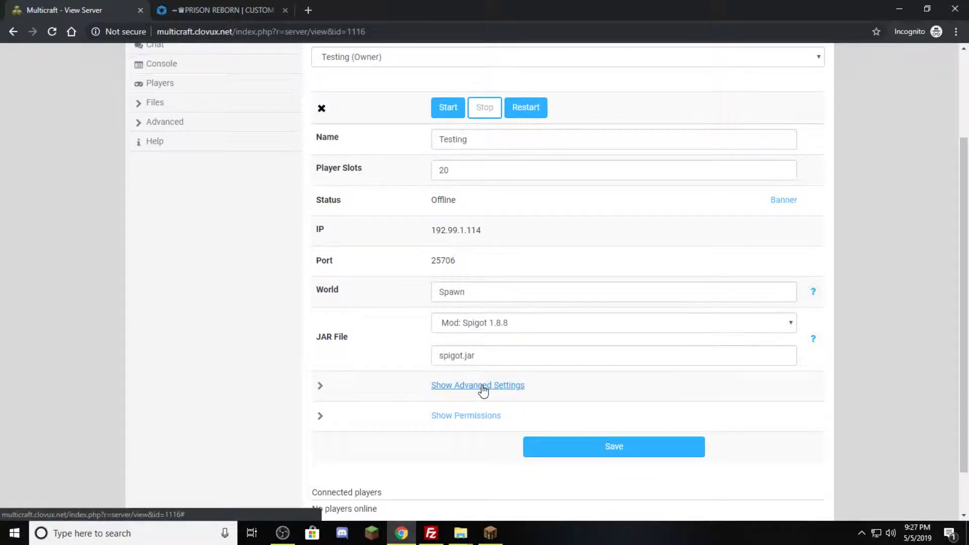
# - Turn off Announce World Save in the advanced settings, save, and bring FileZilla back up
pyautogui.click(479, 385)
pyautogui.scroll(-3, 513, 313)
pyautogui.click(496, 386)
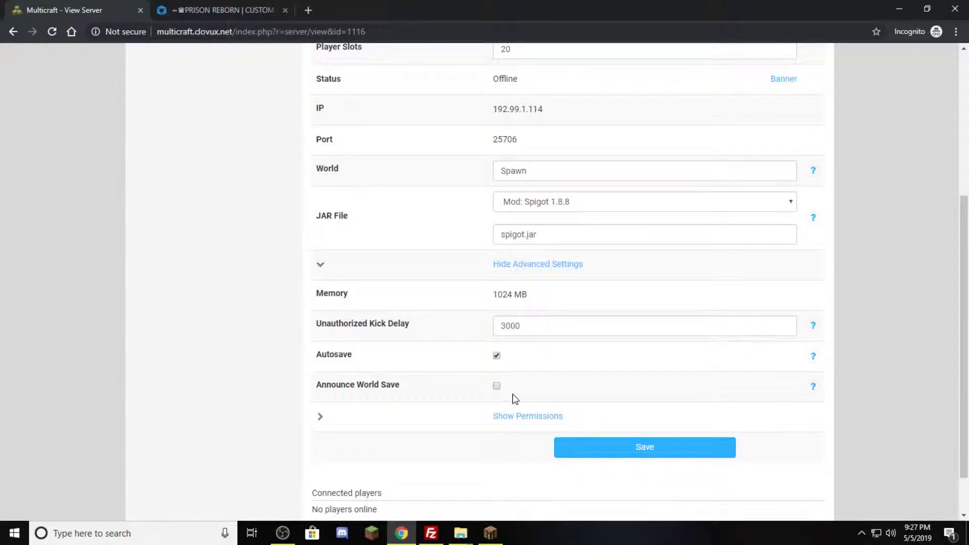
pyautogui.click(638, 454)
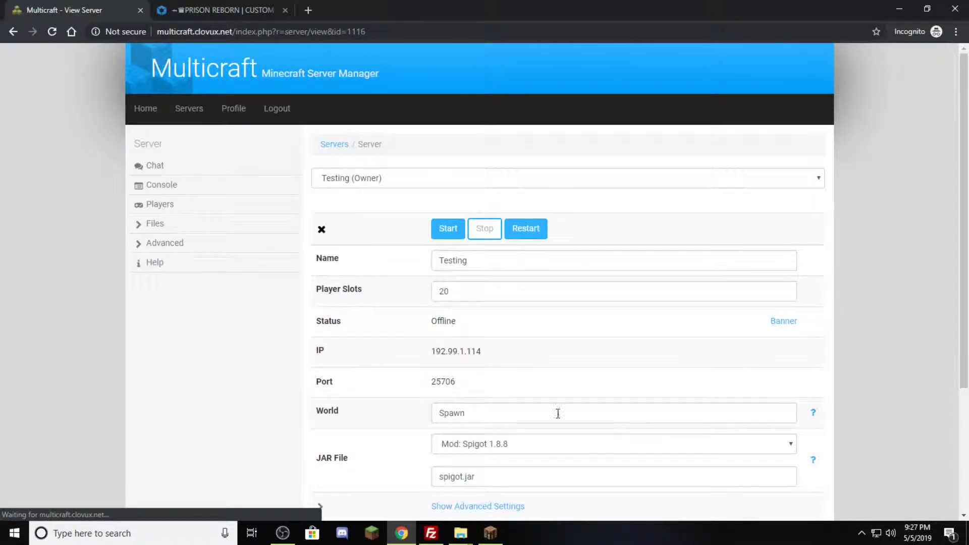
pyautogui.click(431, 533)
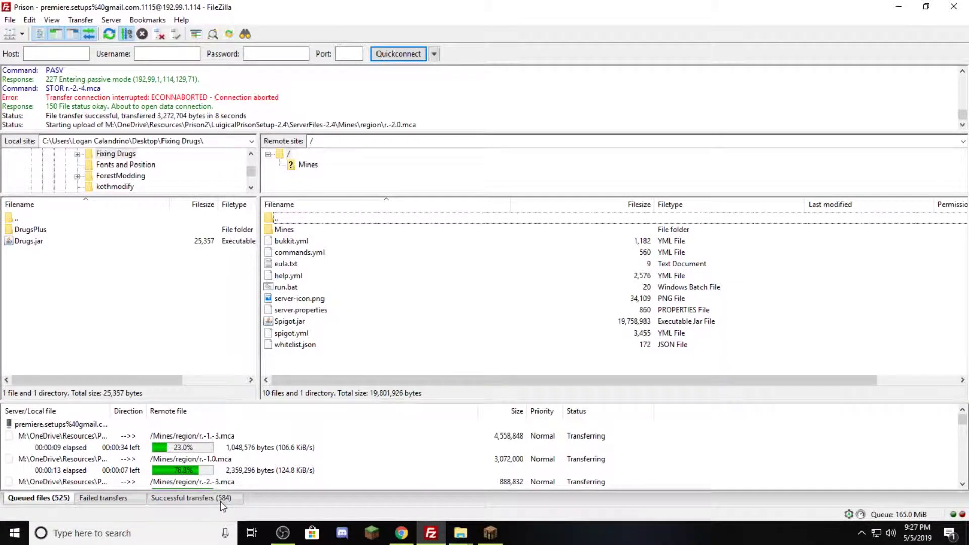
# - Refresh the server's root file listing in FileZilla's remote pane
pyautogui.click(66, 502)
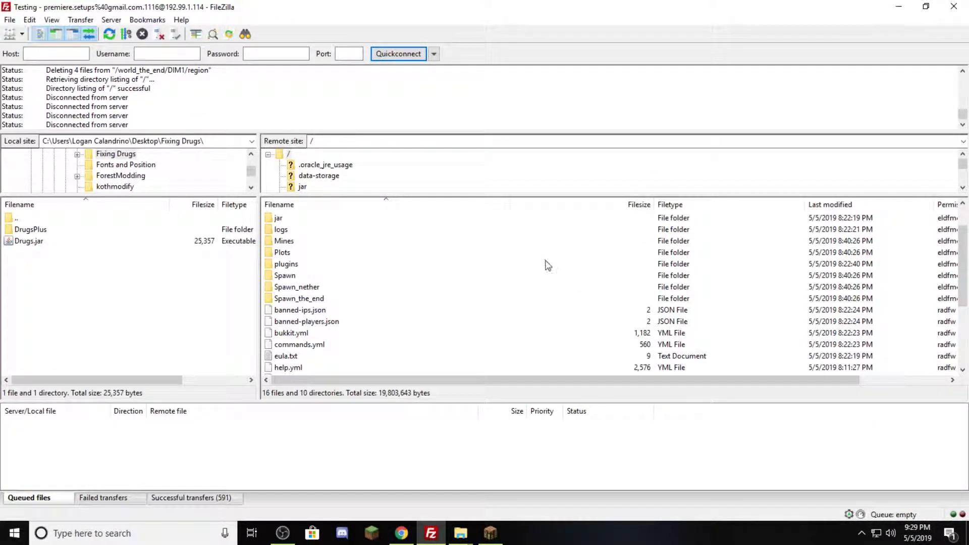
pyautogui.scroll(-4, 495, 277)
pyautogui.scroll(4, 363, 292)
pyautogui.scroll(-4, 376, 312)
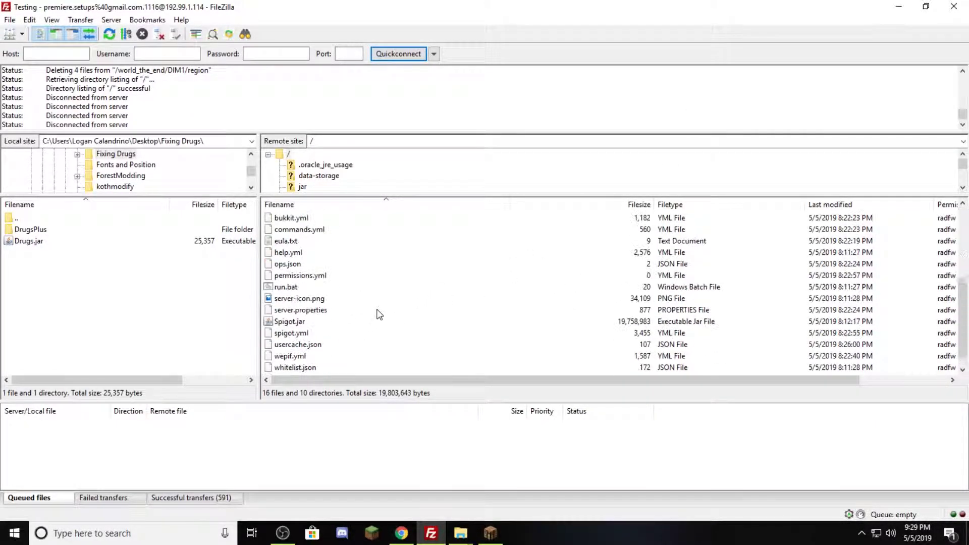
pyautogui.rightClick(359, 333)
pyautogui.click(398, 425)
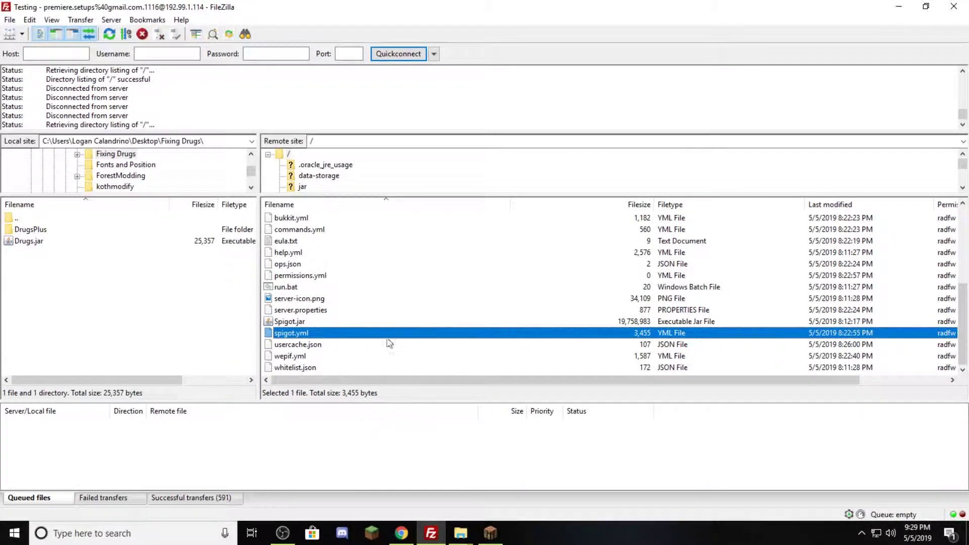
# - Open the plugins folder in the remote file list
pyautogui.scroll(4, 389, 323)
pyautogui.scroll(-5, 389, 325)
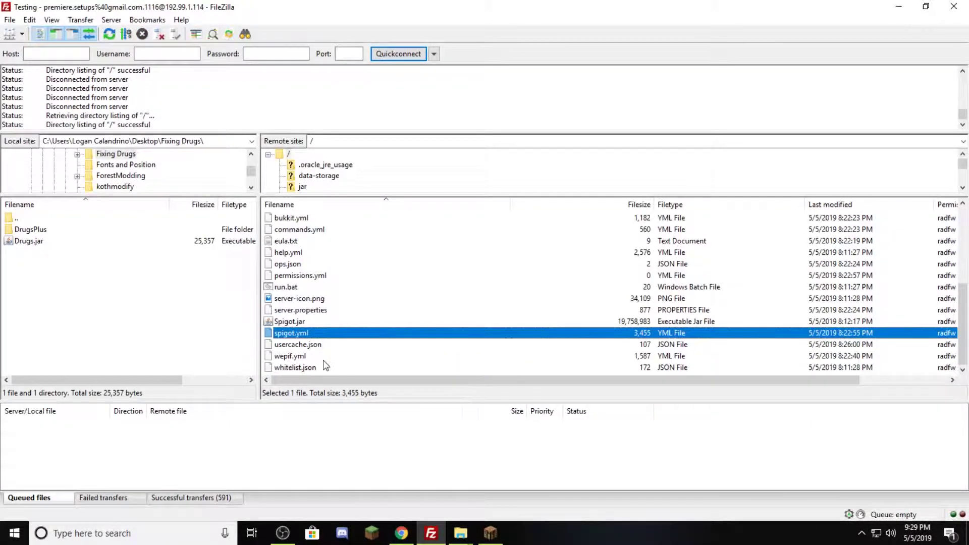
pyautogui.click(328, 366)
pyautogui.scroll(5, 437, 283)
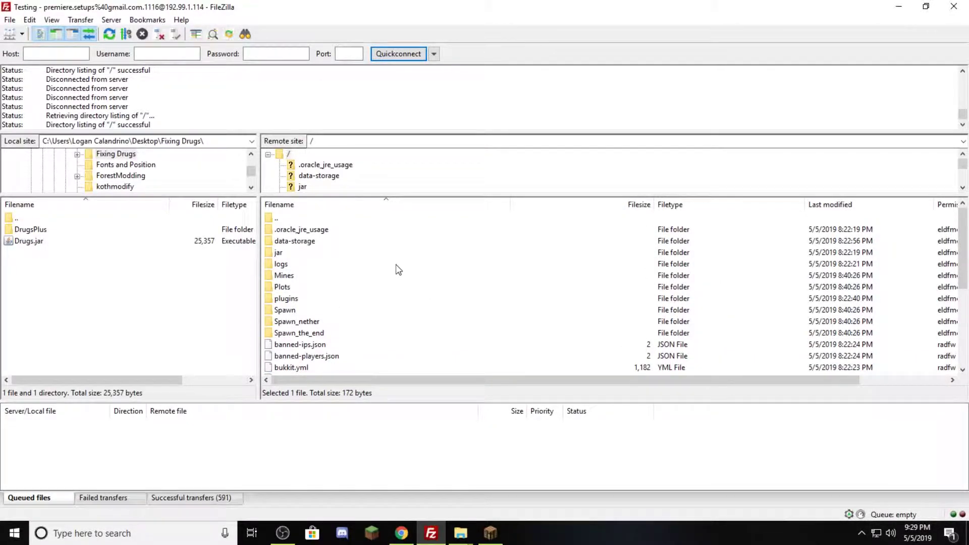
pyautogui.doubleClick(289, 301)
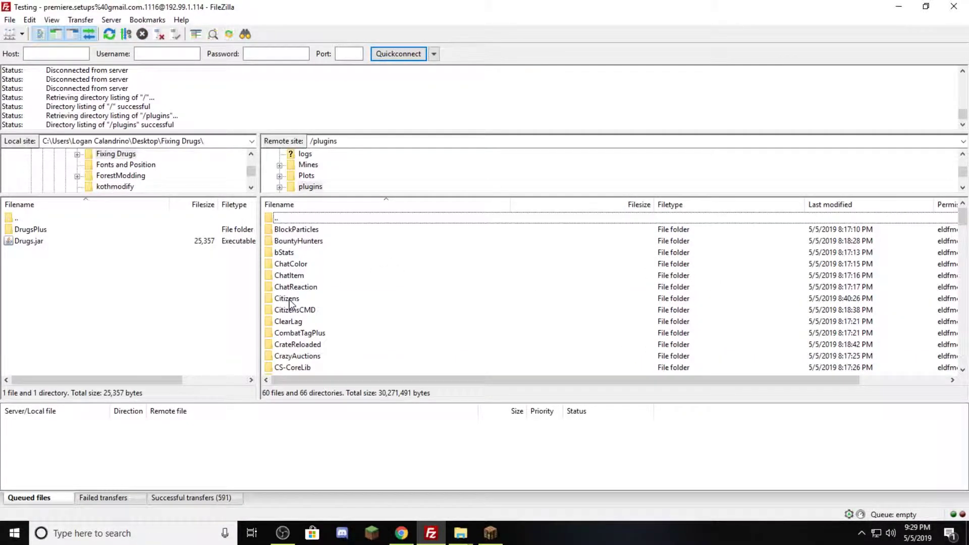
pyautogui.scroll(-20, 348, 302)
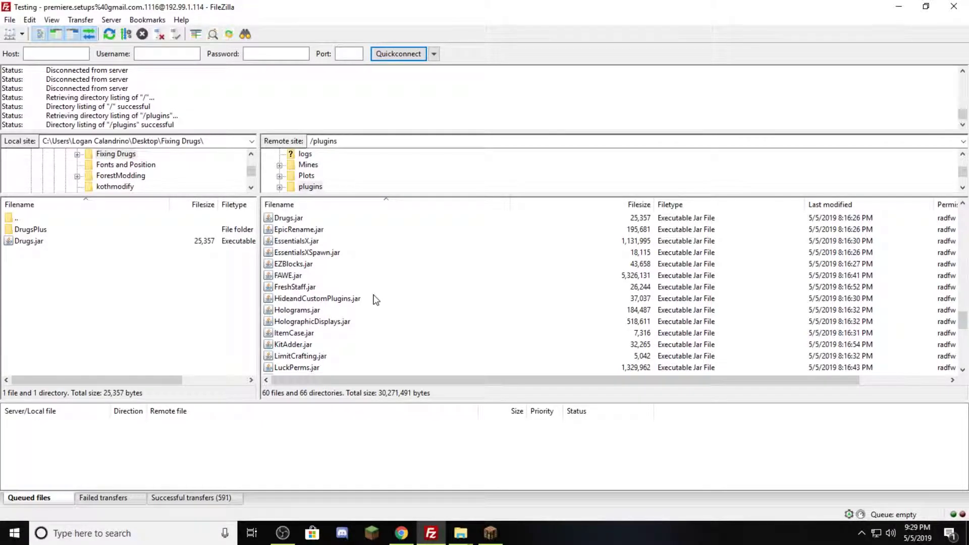
# - Upload ShopGUIPlus.jar and DeluxeChat.jar from the Tutorial folder into the server's /plugins folder
pyautogui.moveTo(462, 532)
pyautogui.click(487, 499)
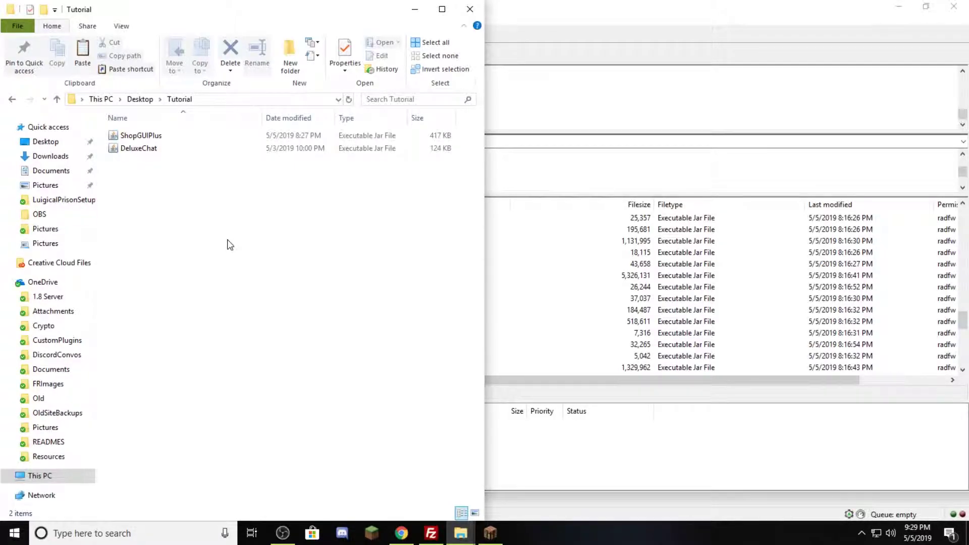
pyautogui.moveTo(227, 242); pyautogui.dragTo(628, 242)
pyautogui.click(384, 275)
pyautogui.scroll(8, 385, 274)
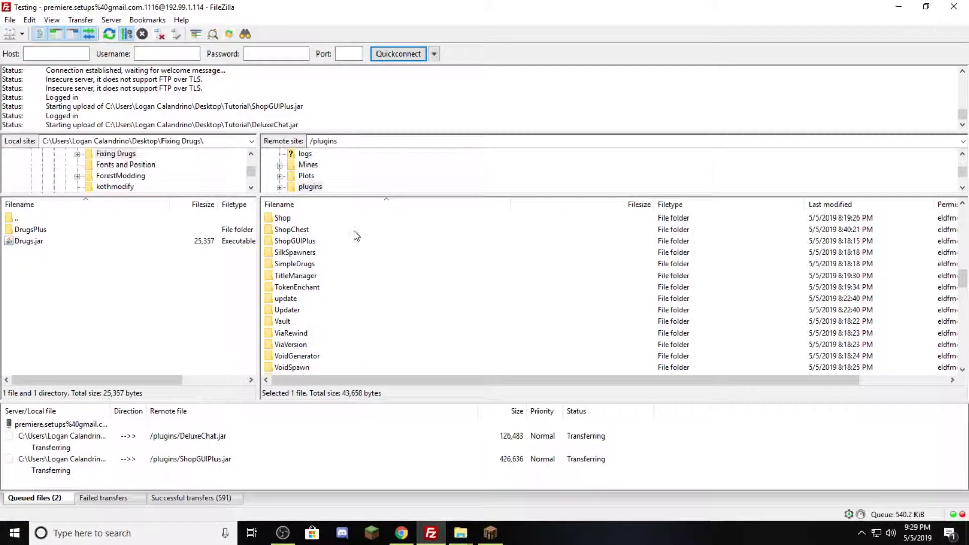
pyautogui.scroll(-6, 342, 260)
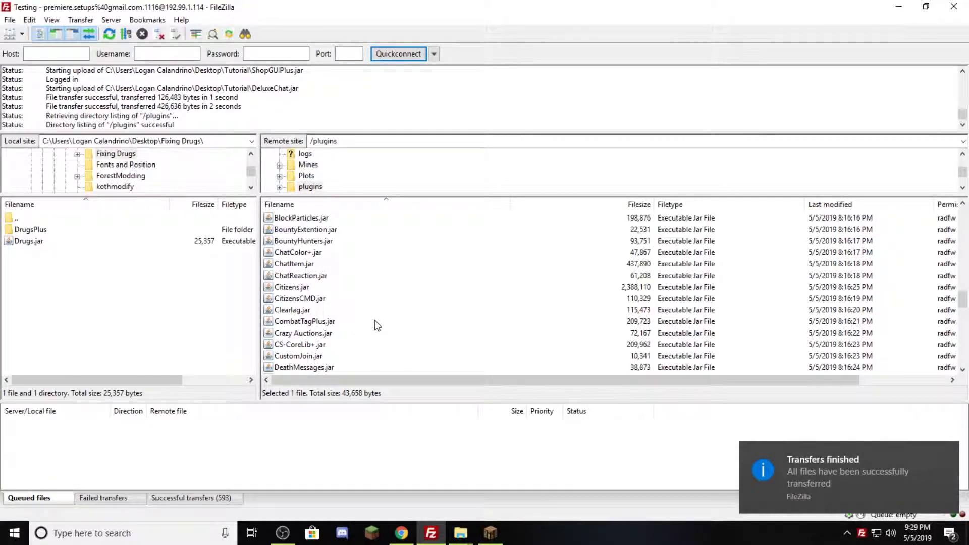
pyautogui.click(412, 532)
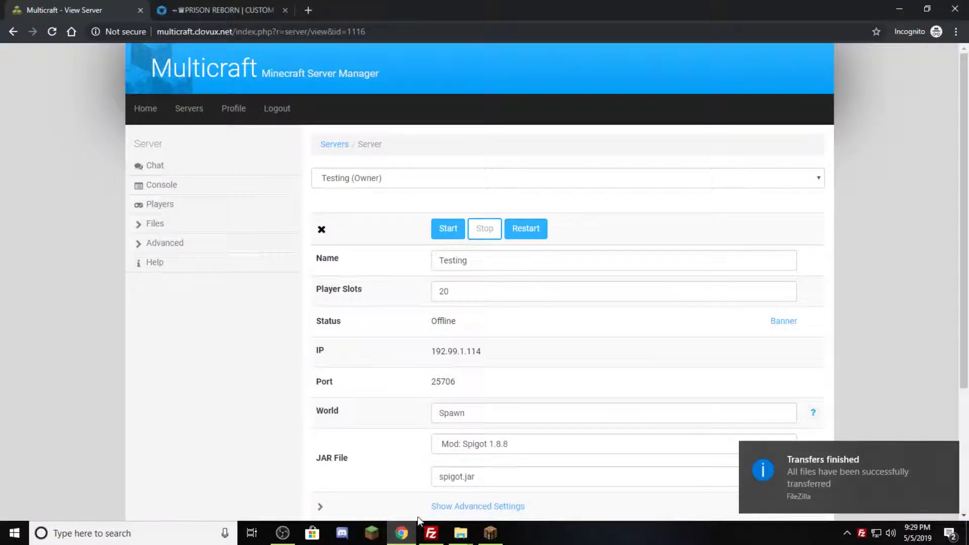
# - Start the Testing server and read its startup lines in the console
pyautogui.click(445, 236)
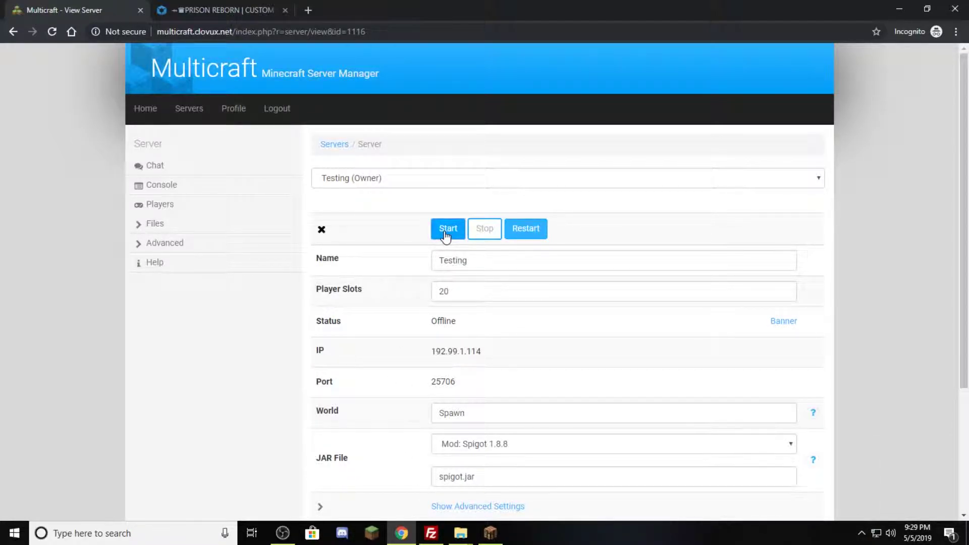
pyautogui.click(172, 187)
pyautogui.scroll(-1, 384, 282)
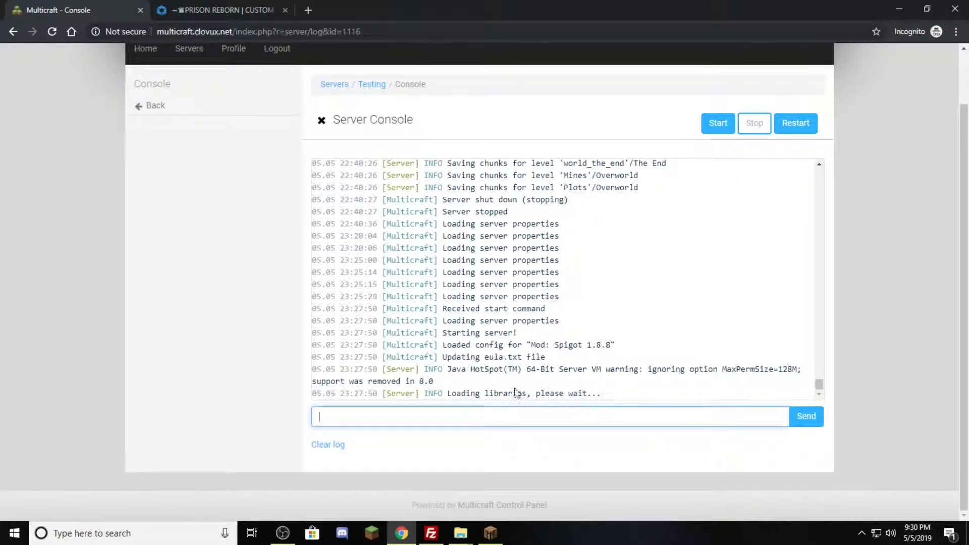
pyautogui.moveTo(406, 344); pyautogui.dragTo(588, 351)
pyautogui.scroll(1, 450, 333)
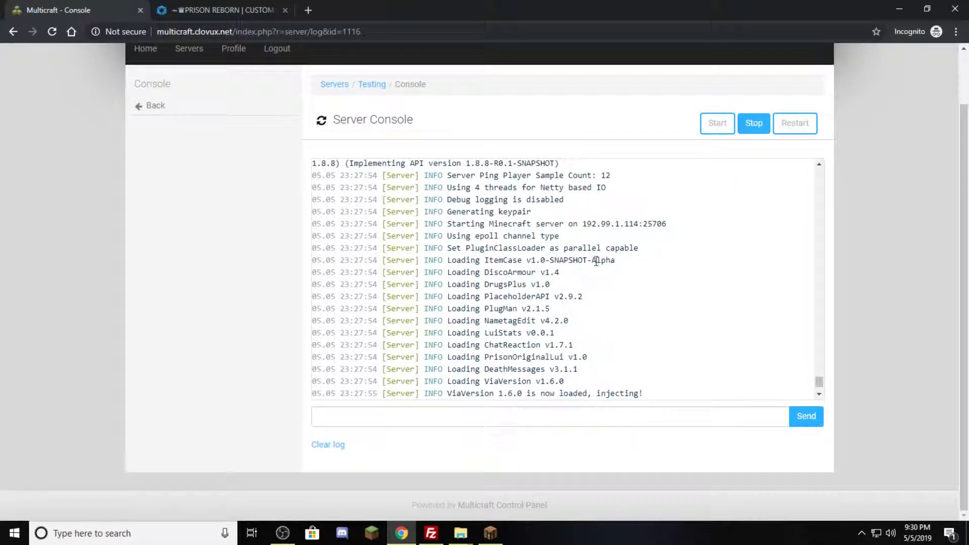
pyautogui.moveTo(452, 223); pyautogui.dragTo(661, 223)
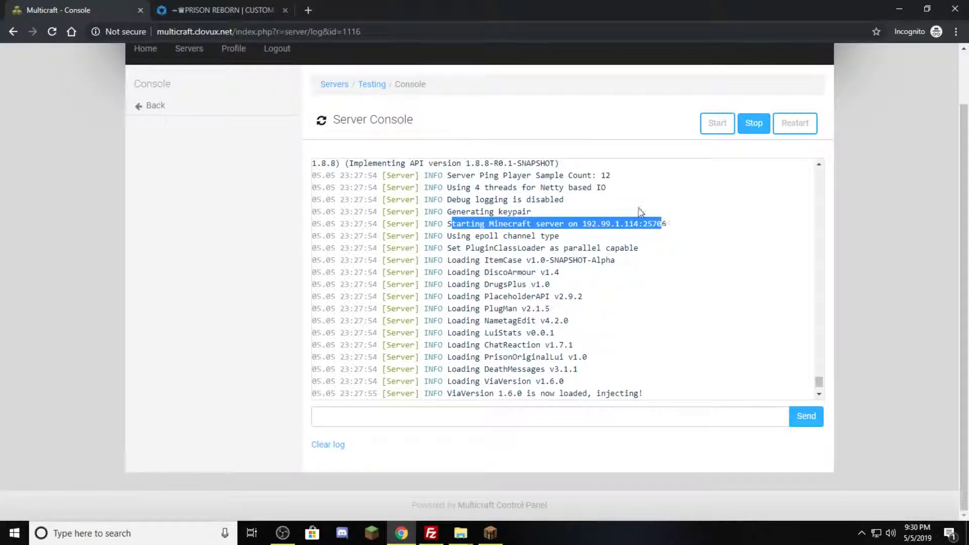
pyautogui.scroll(3, 616, 258)
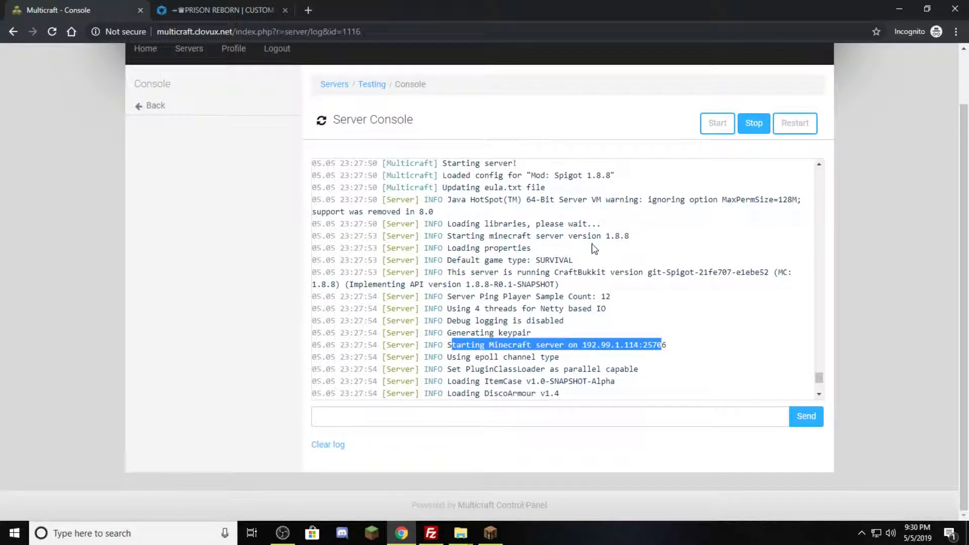
pyautogui.moveTo(631, 236); pyautogui.dragTo(628, 249)
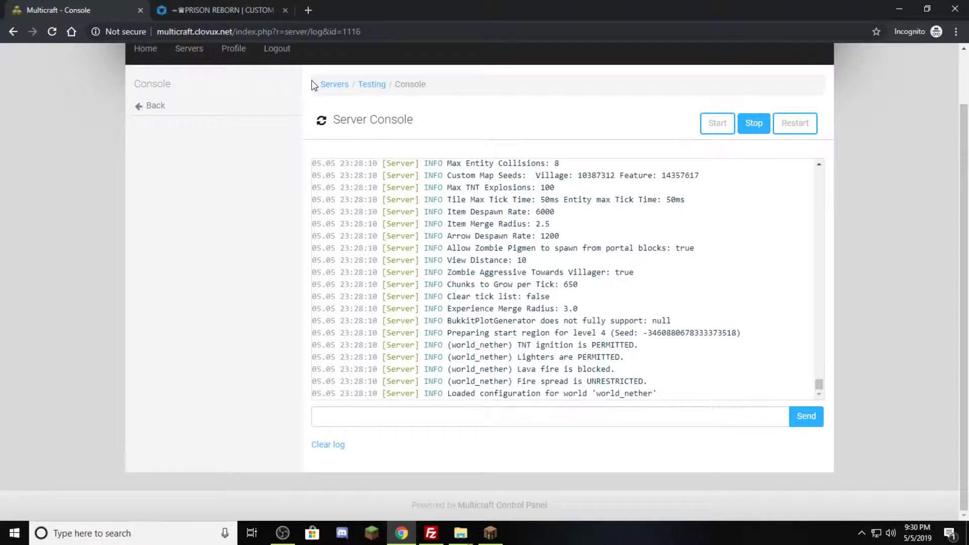
pyautogui.moveTo(320, 85); pyautogui.dragTo(364, 104)
# - Return to the server overview, then reopen the console to watch plugins load and hook into Vault
pyautogui.click(368, 90)
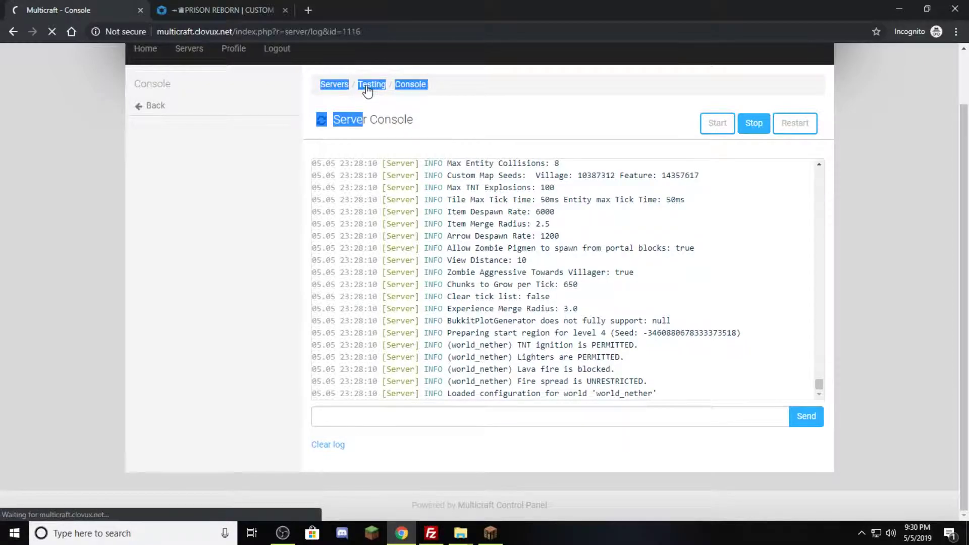
pyautogui.scroll(-5, 515, 274)
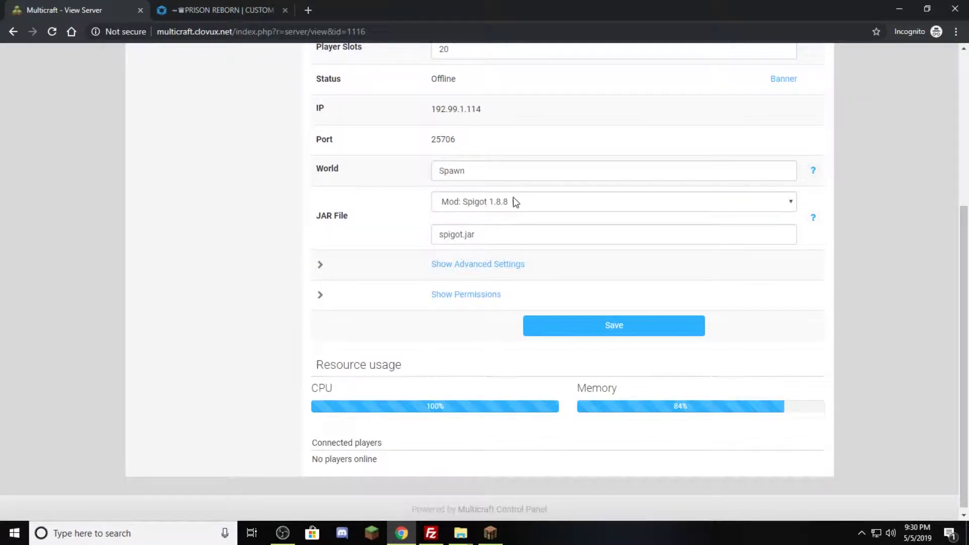
pyautogui.scroll(3, 542, 244)
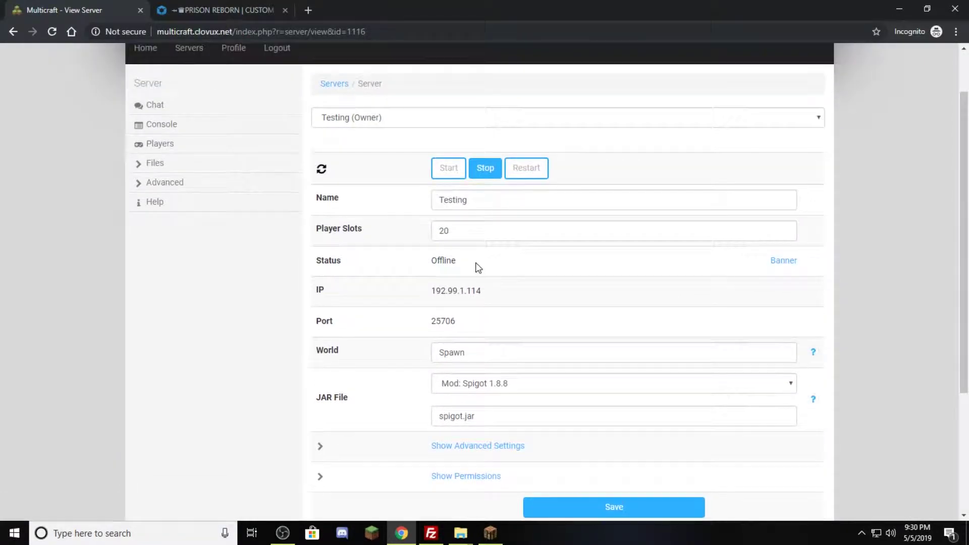
pyautogui.click(266, 135)
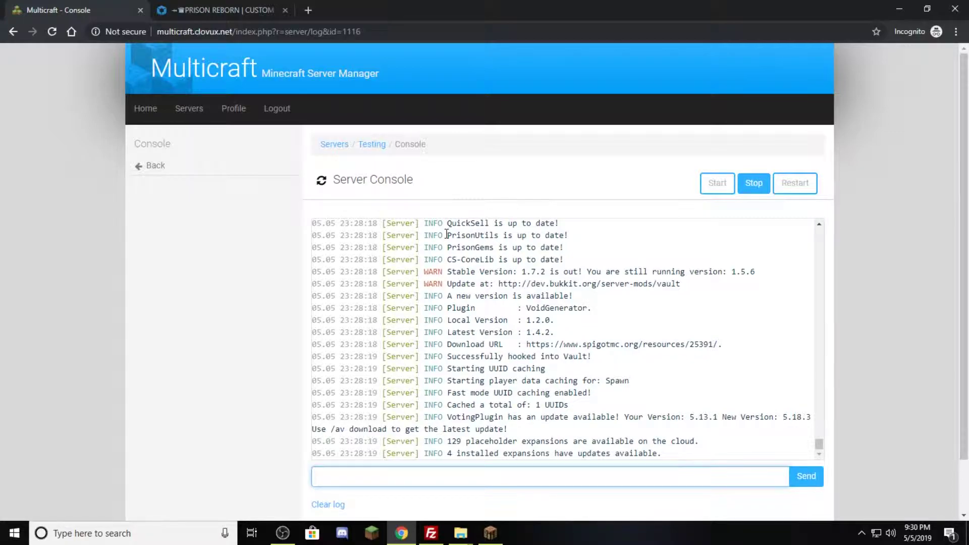
pyautogui.click(326, 190)
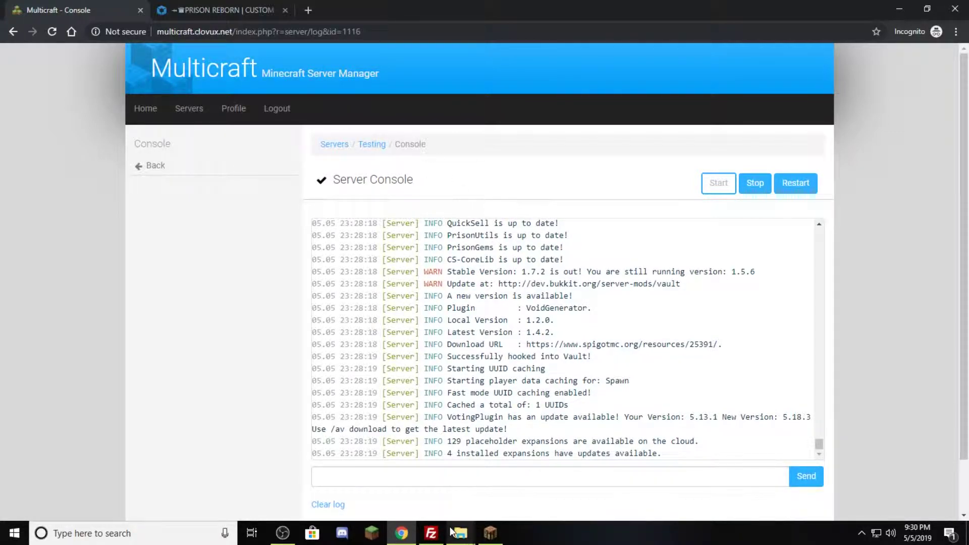
# - Refresh the multiplayer server list and join the Testing Server
pyautogui.click(490, 532)
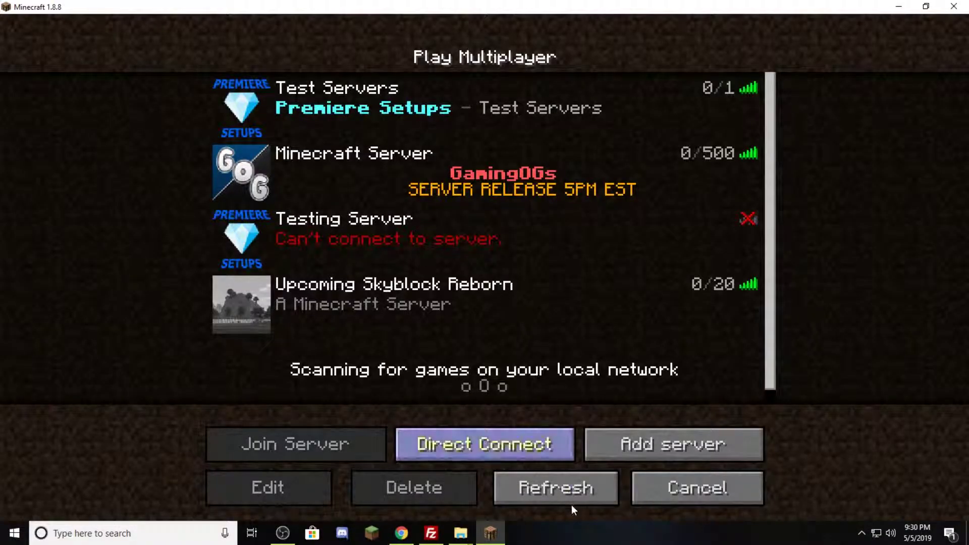
pyautogui.click(560, 492)
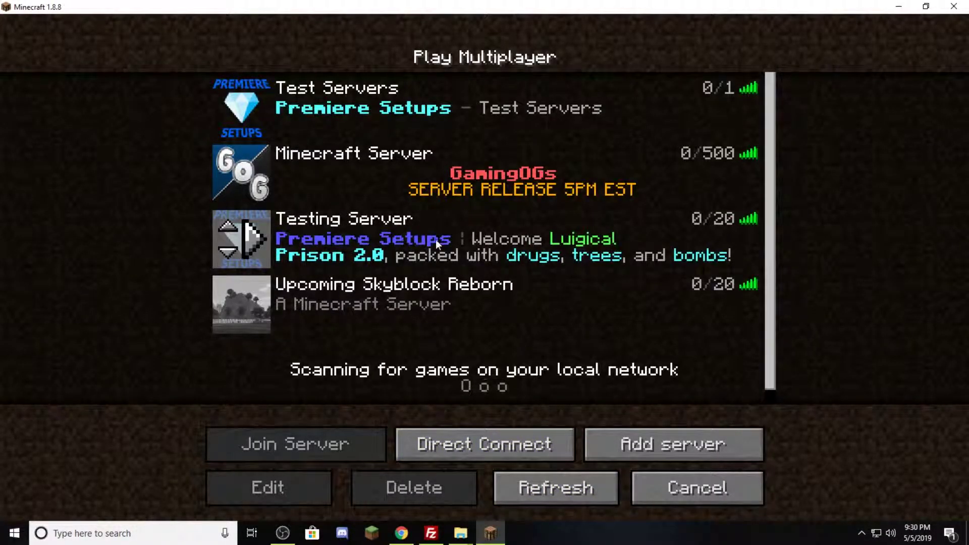
pyautogui.doubleClick(482, 244)
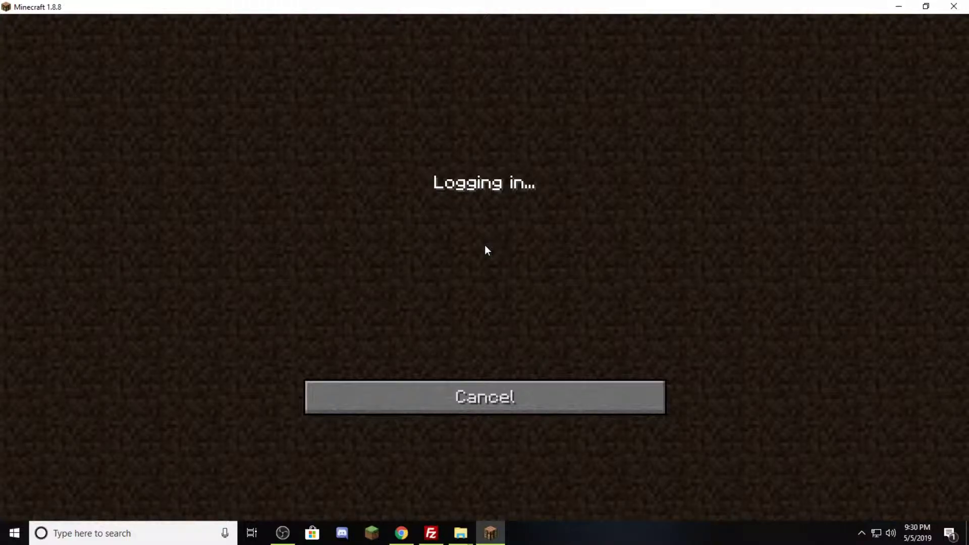
# - Run /pl in chat to list the server's 62 installed plugins
pyautogui.write('t/pl')
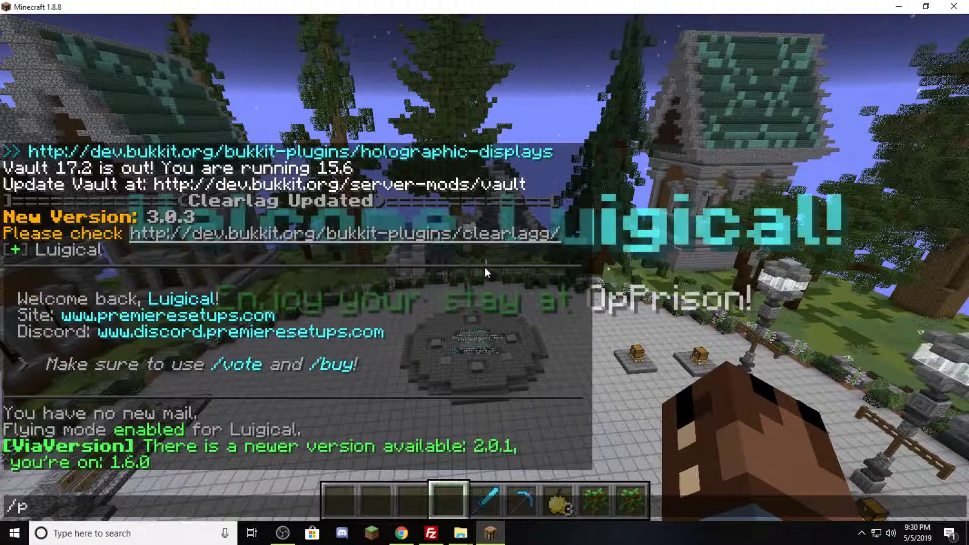
pyautogui.press('Return')
pyautogui.press('t')
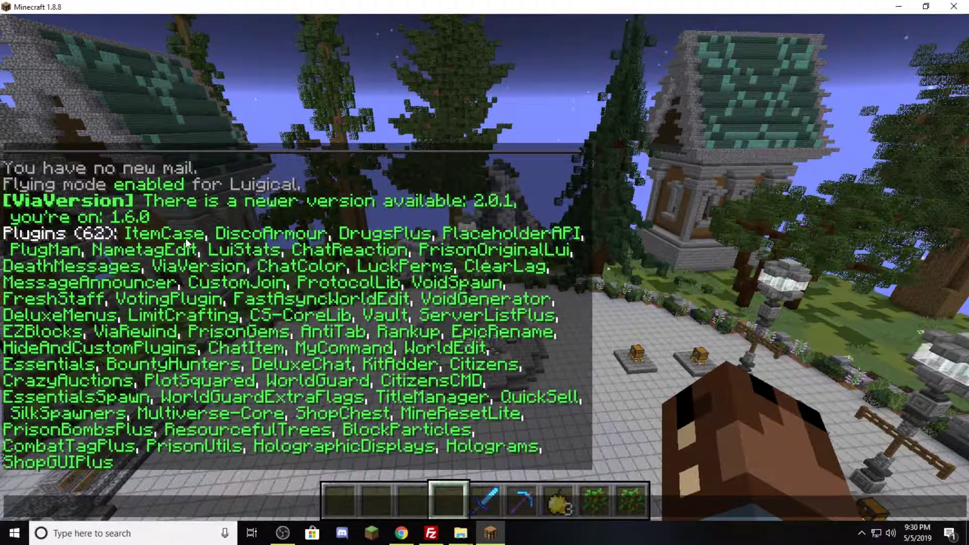
# - Open the Shop menu with /shop, then close it
pyautogui.press('Escape')
pyautogui.press('/')
pyautogui.write('shop')
pyautogui.press('Return')
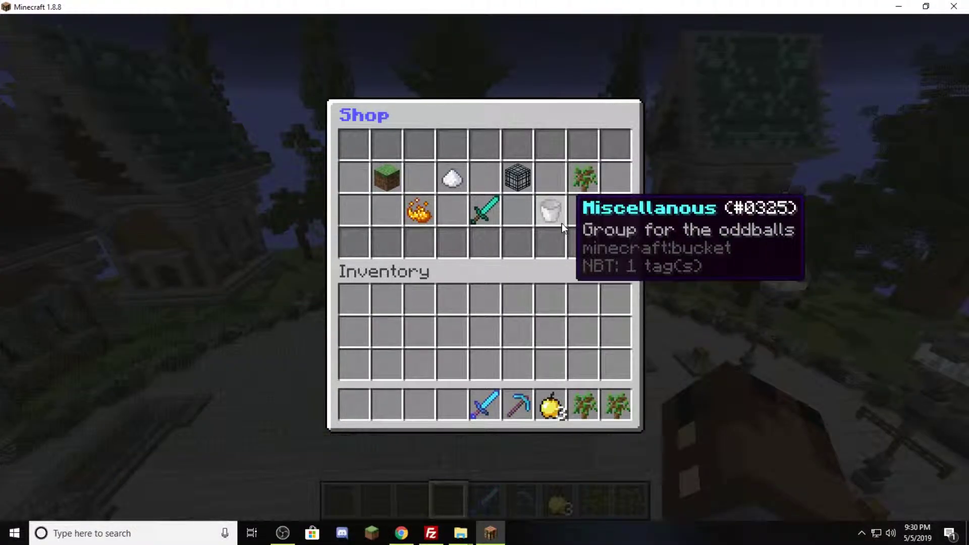
pyautogui.press('Escape')
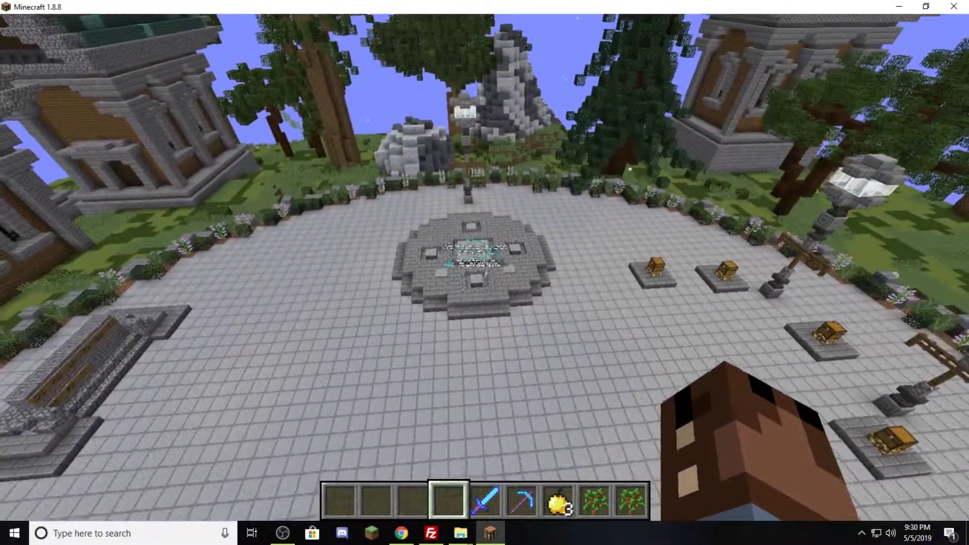
# - Teleport back with /spawn and walk across the plaza toward the sunken fountain
pyautogui.press('/')
pyautogui.write('spawn')
pyautogui.press('Return')
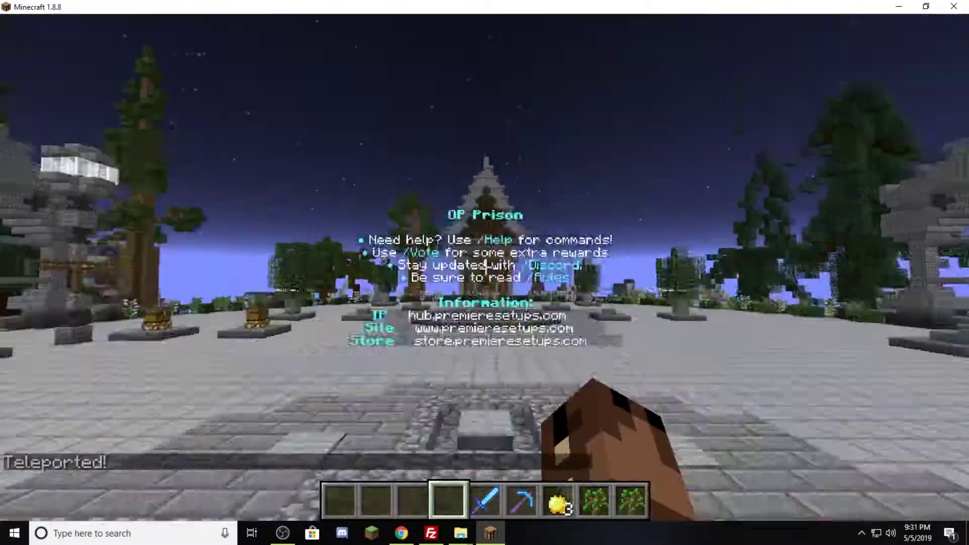
pyautogui.press('w')
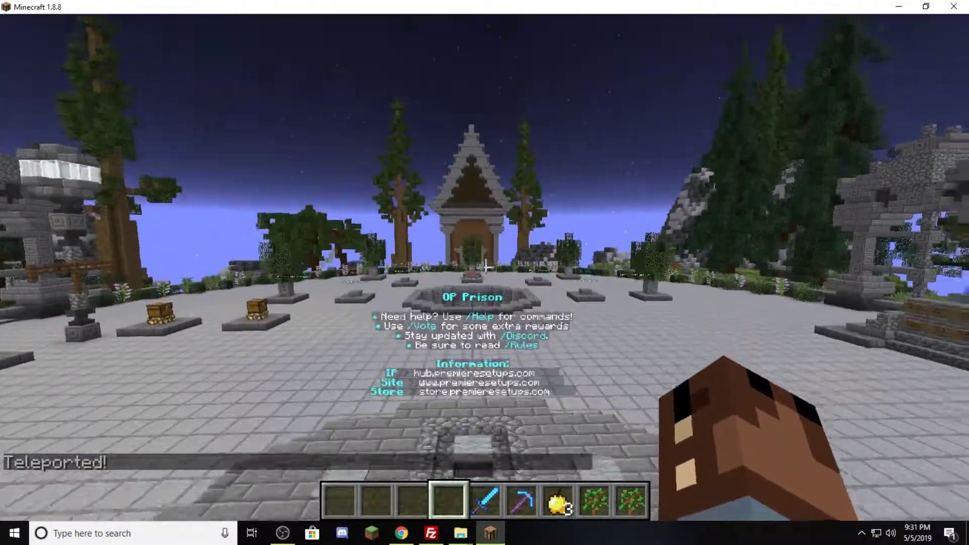
pyautogui.press('w')
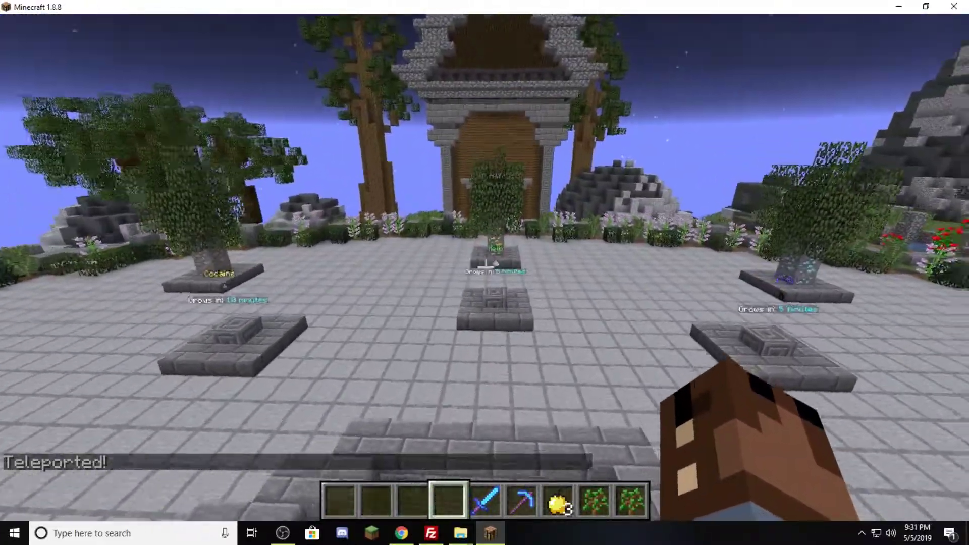
pyautogui.write('wt')
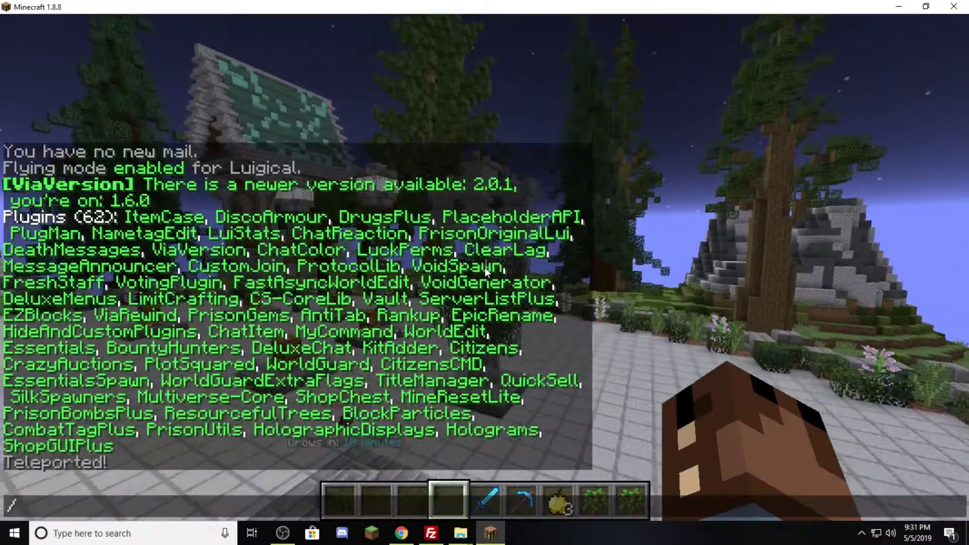
pyautogui.write('/pl')
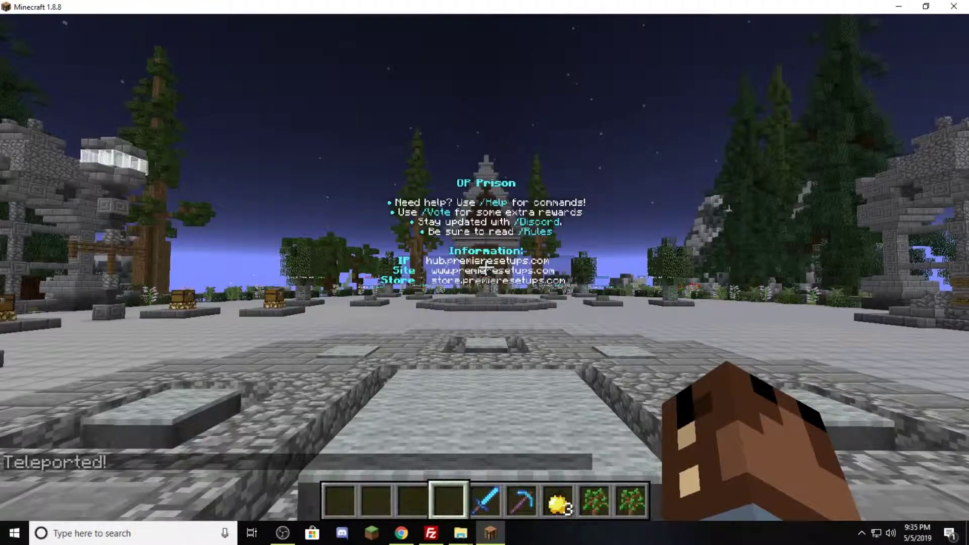